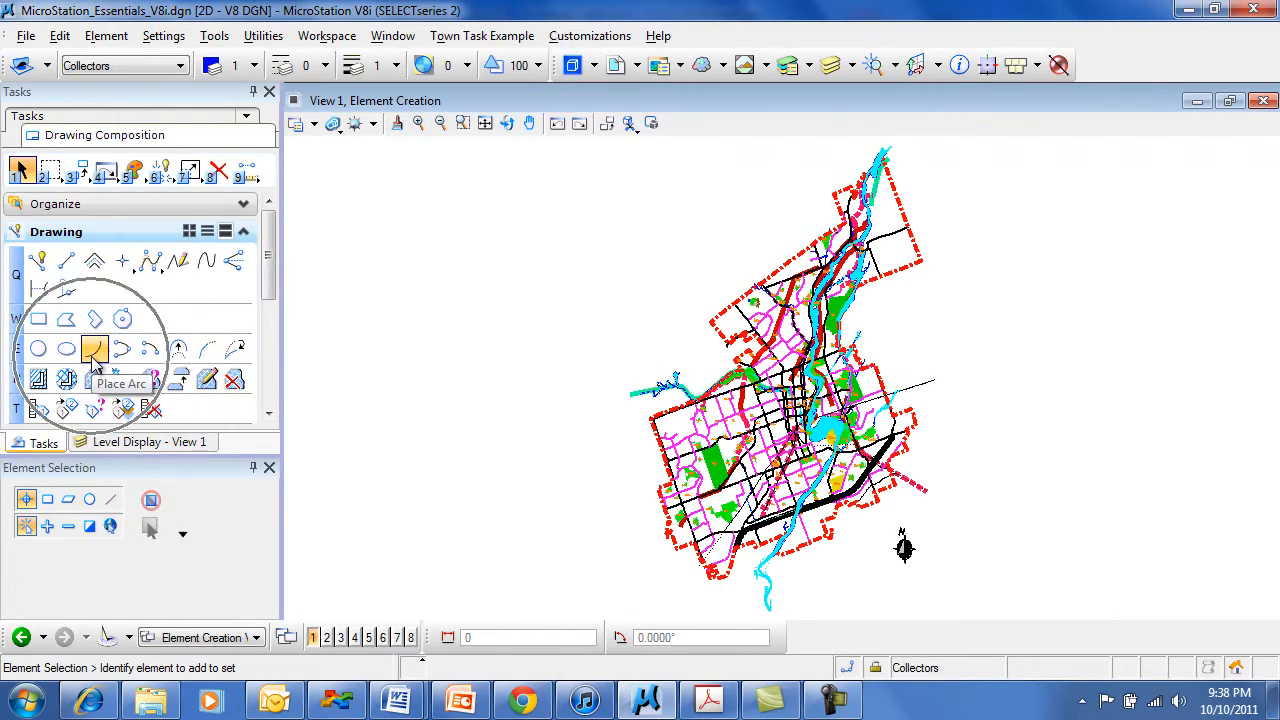
- Start the Place Circle tool and make bypass ramps the active level
click(47, 350)
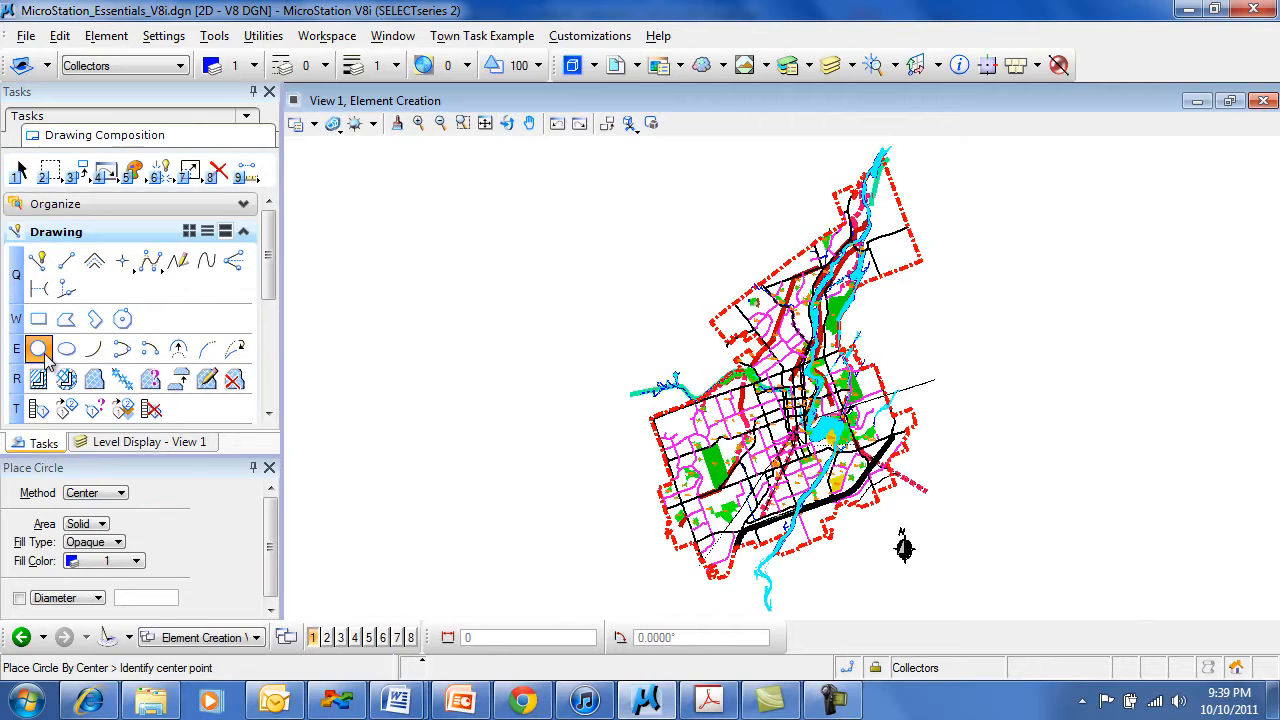
click(181, 66)
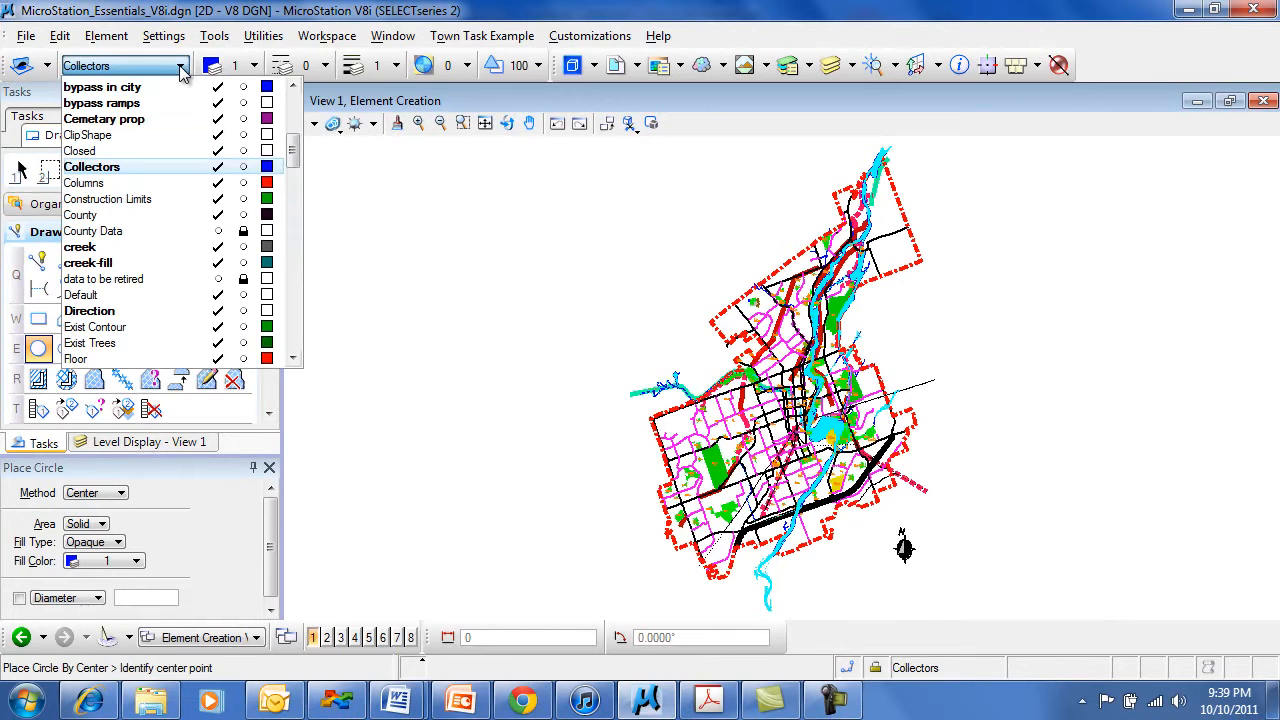
click(128, 104)
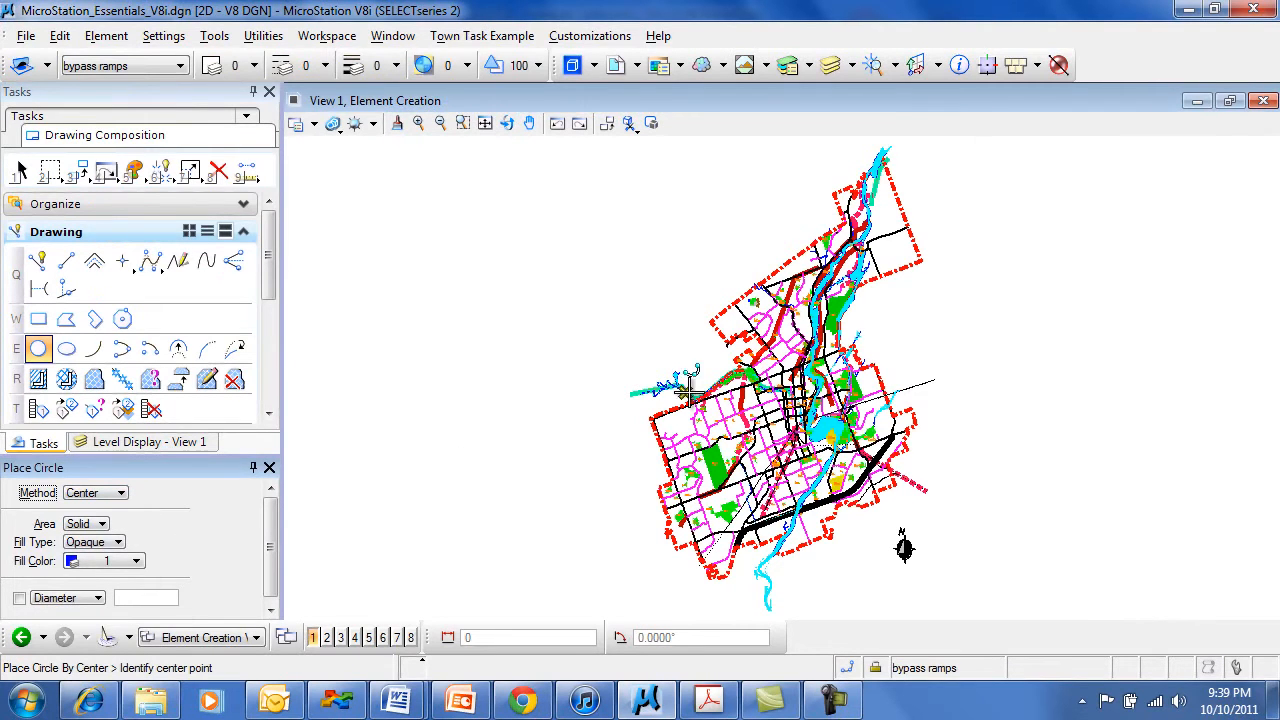
- Place a circle by center with fill type None and a radius of about 278 in the empty area northeast of the small lake
scroll(692, 367, up, 5)
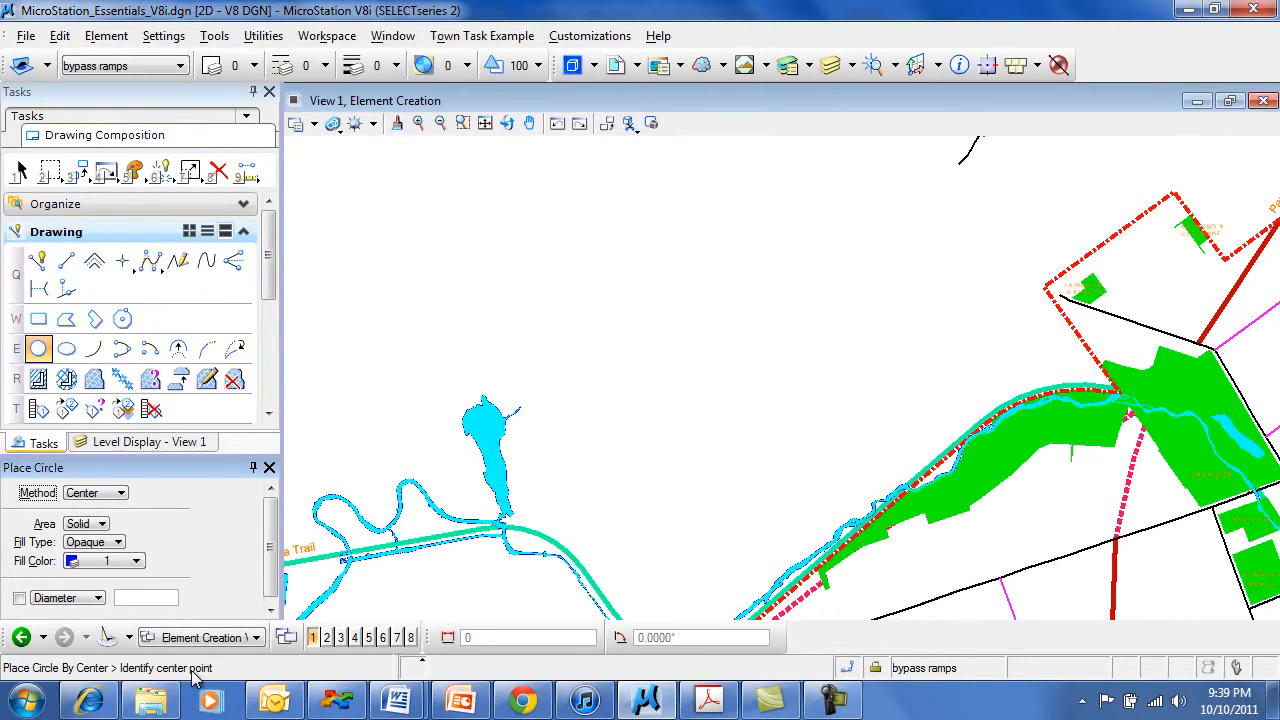
click(823, 349)
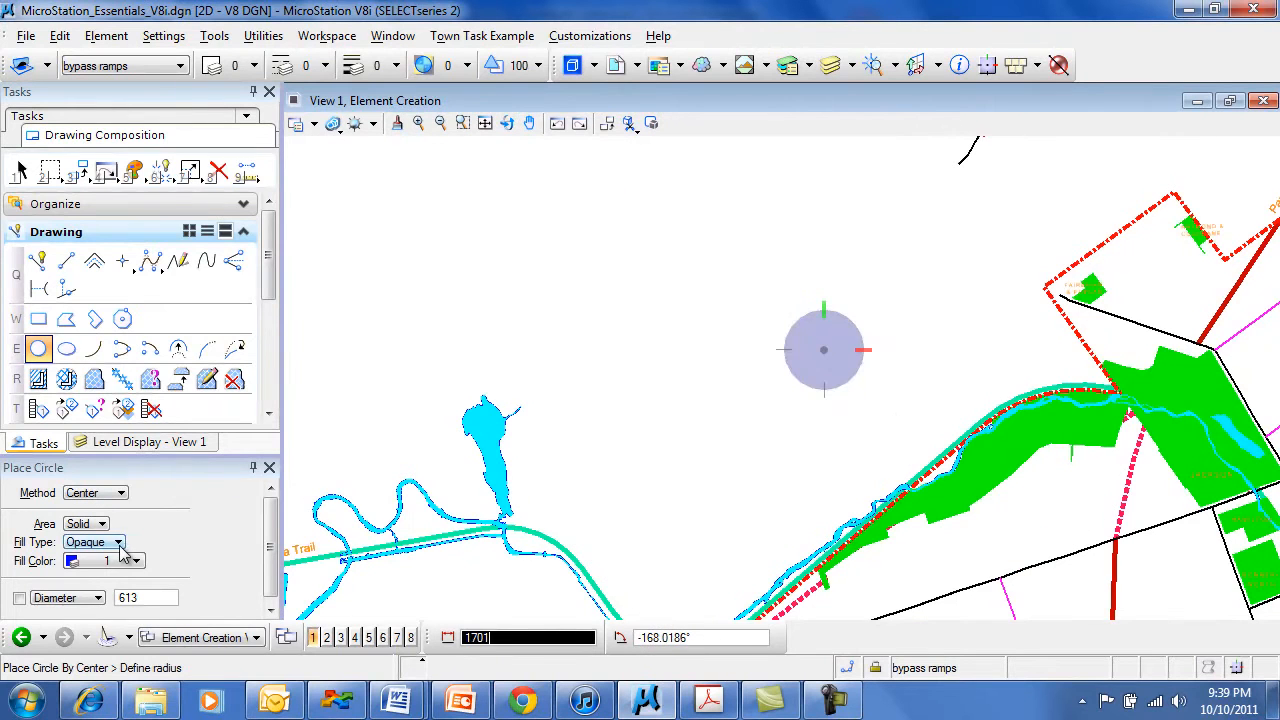
click(94, 541)
click(88, 524)
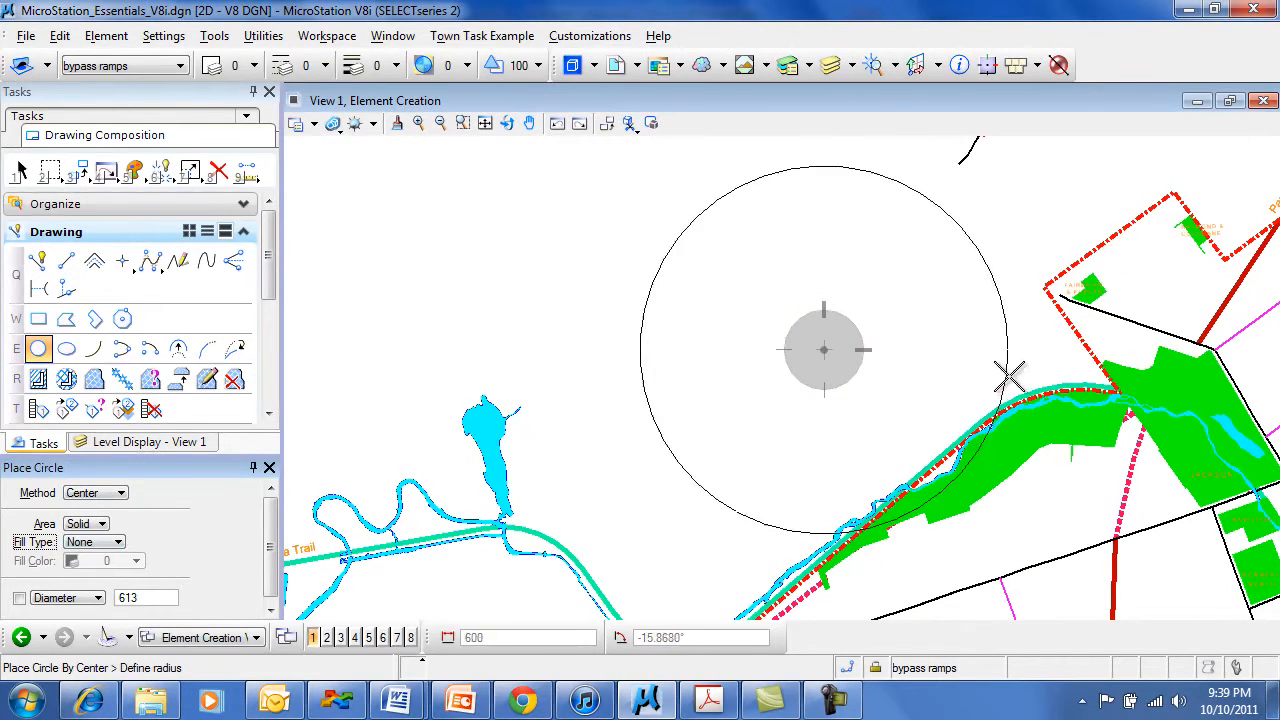
click(902, 350)
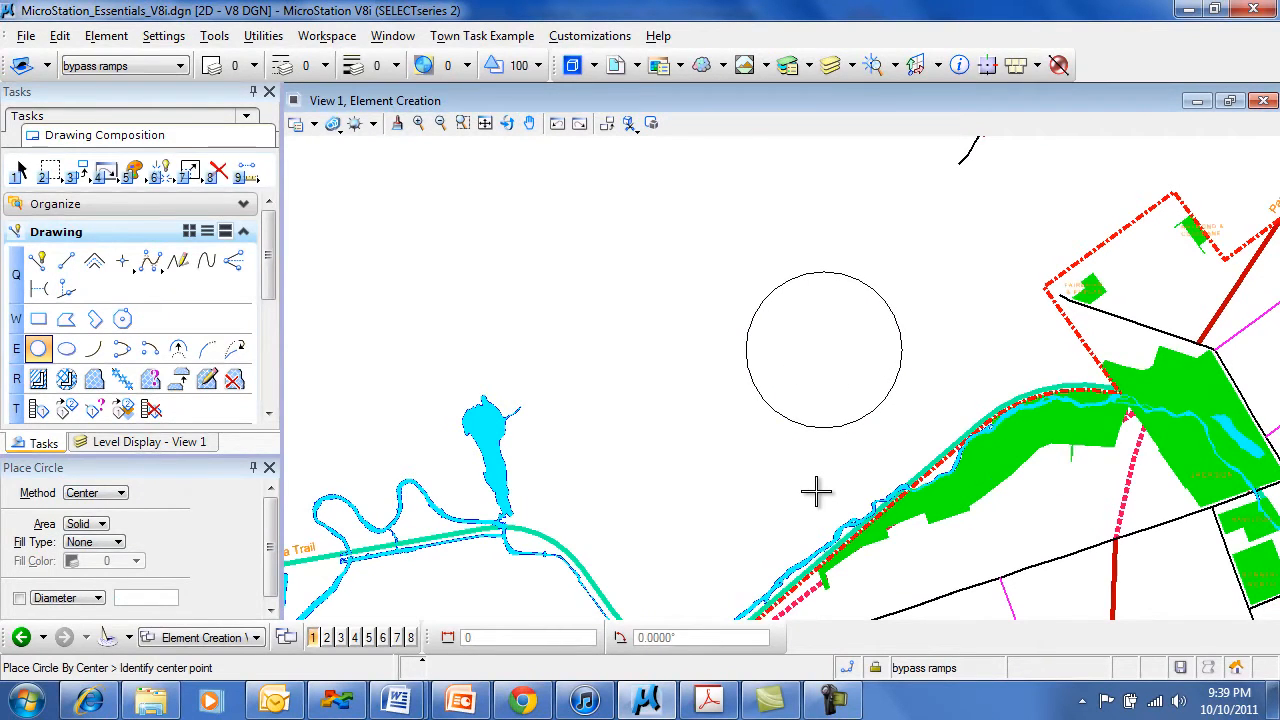
- Place a circle with the Edge method through three points, about 603 in diameter, to the west of the first circle
click(108, 494)
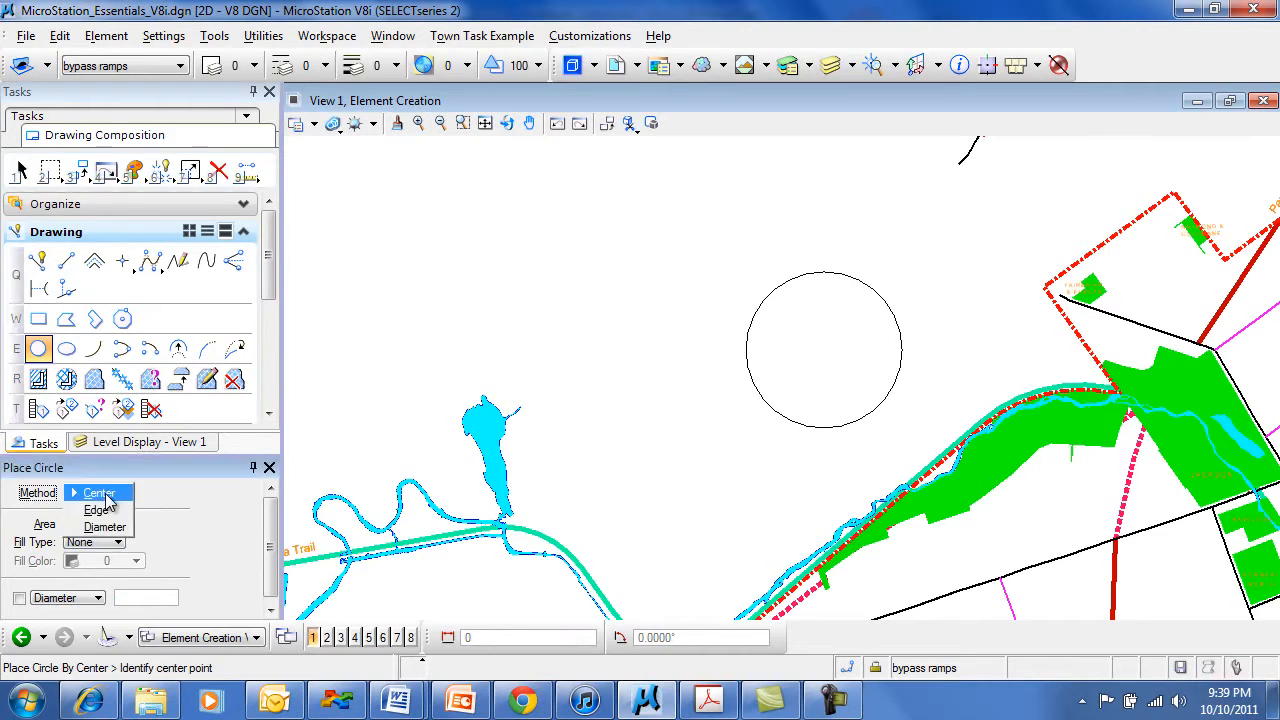
click(96, 511)
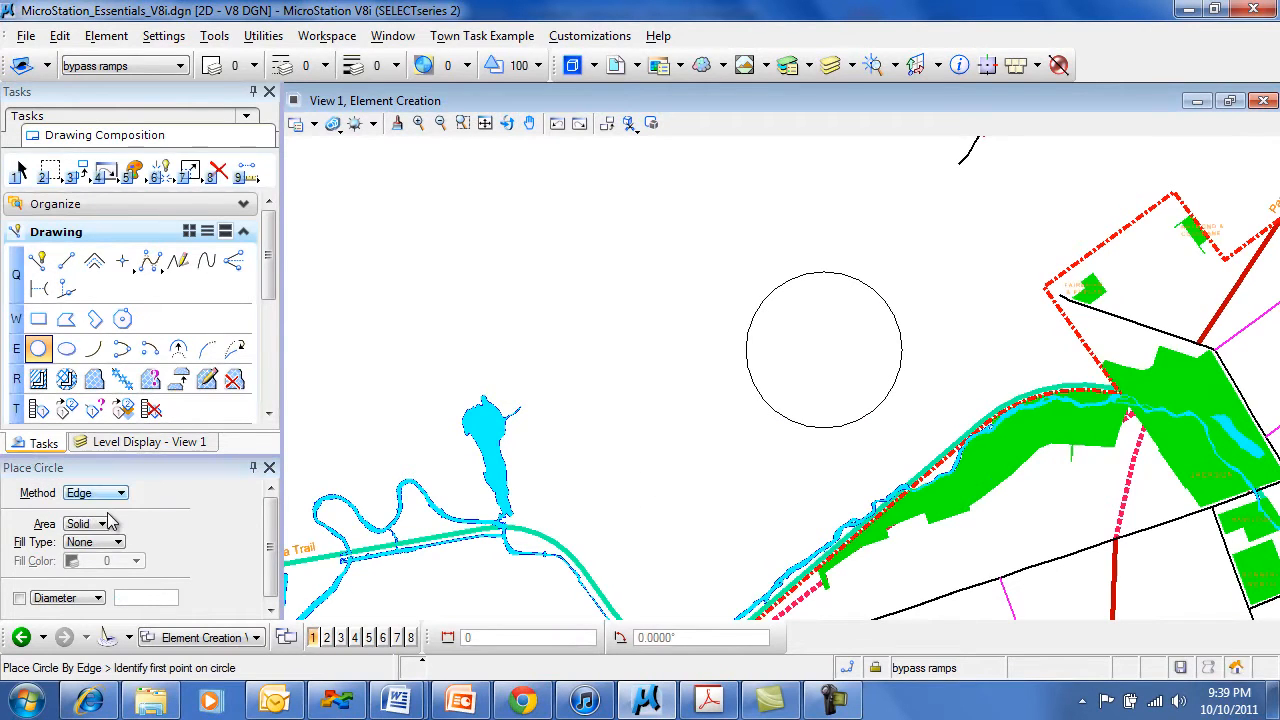
click(507, 341)
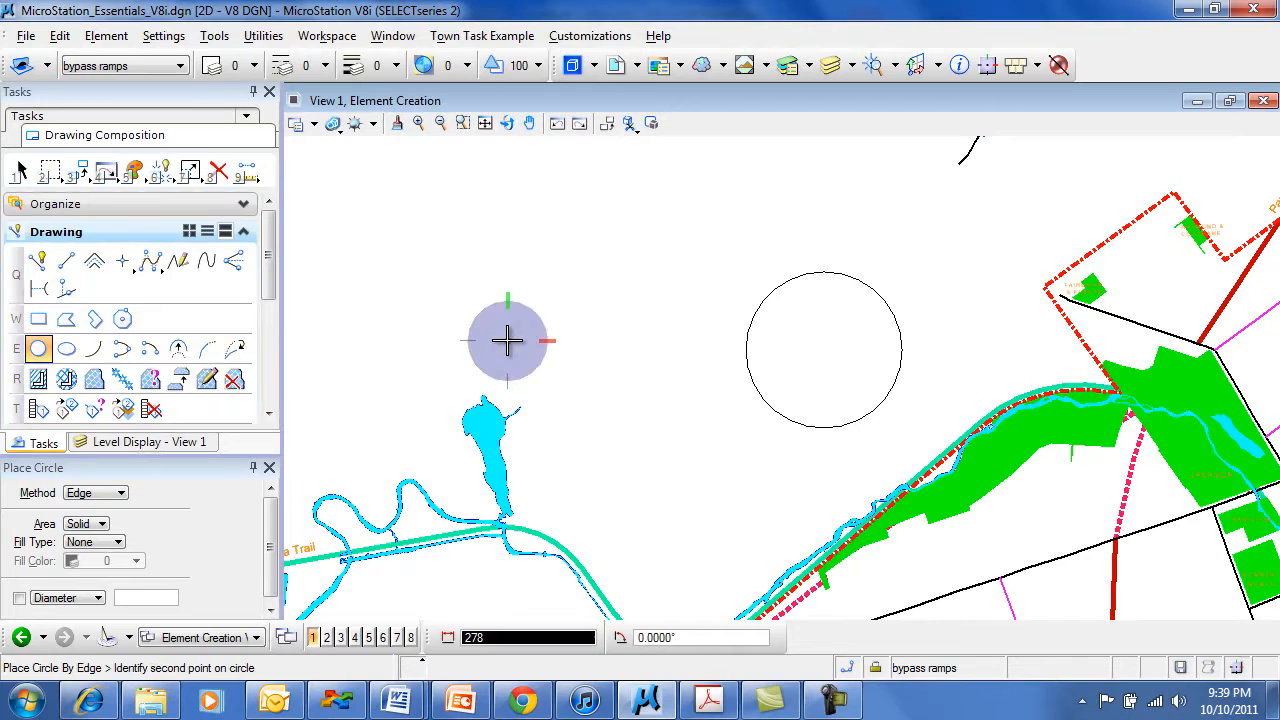
click(606, 270)
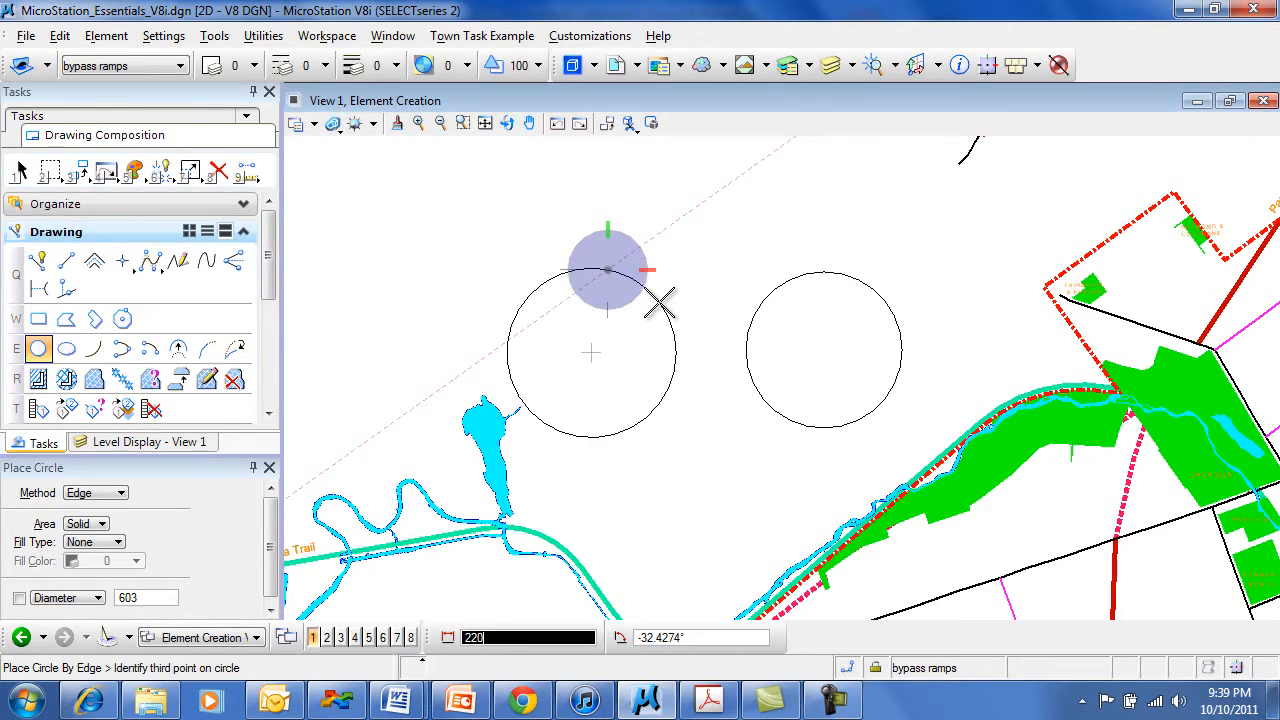
click(660, 302)
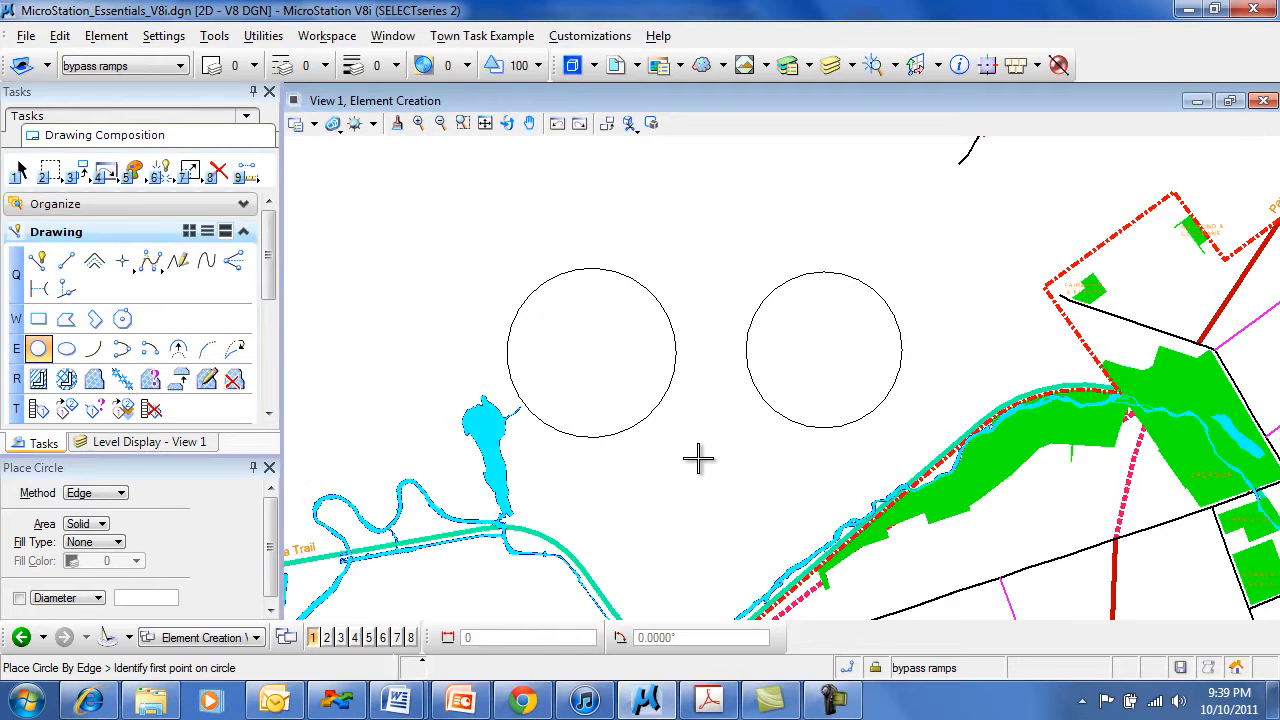
- Place a circle with the Diameter method, about 727 in diameter, above the two existing circles
click(110, 493)
click(88, 588)
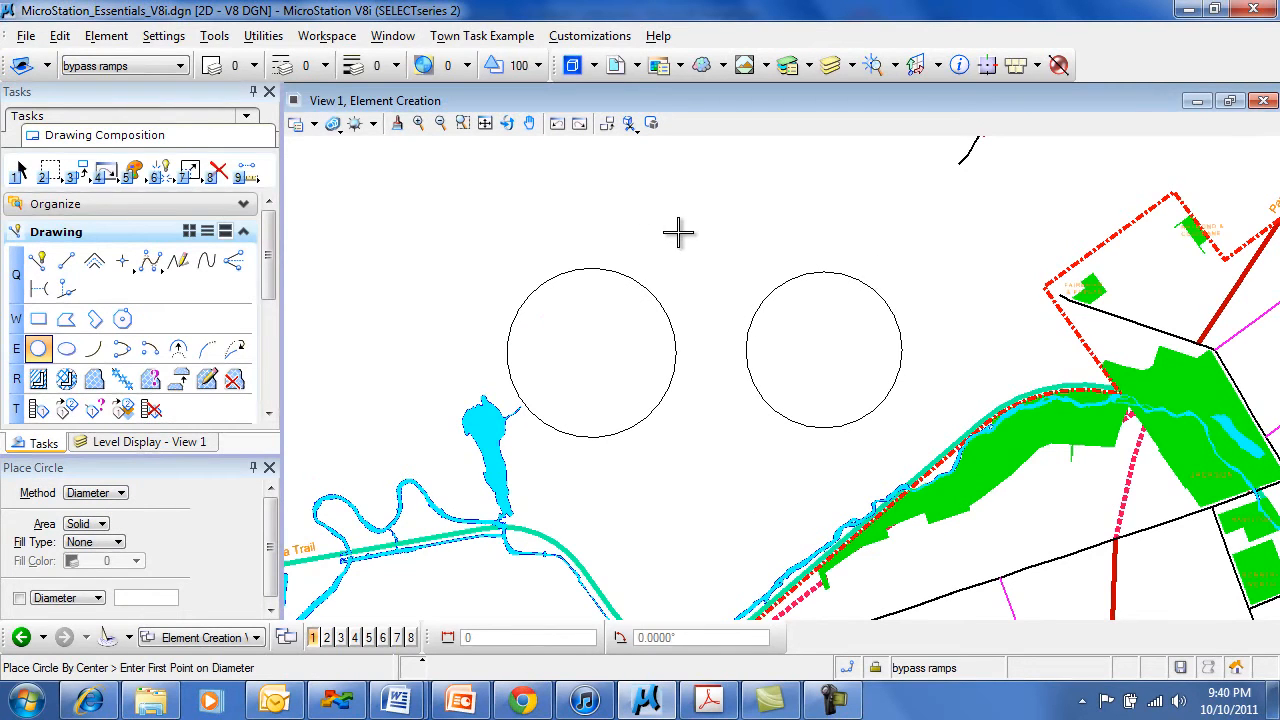
middle_drag(690, 300, 692, 479)
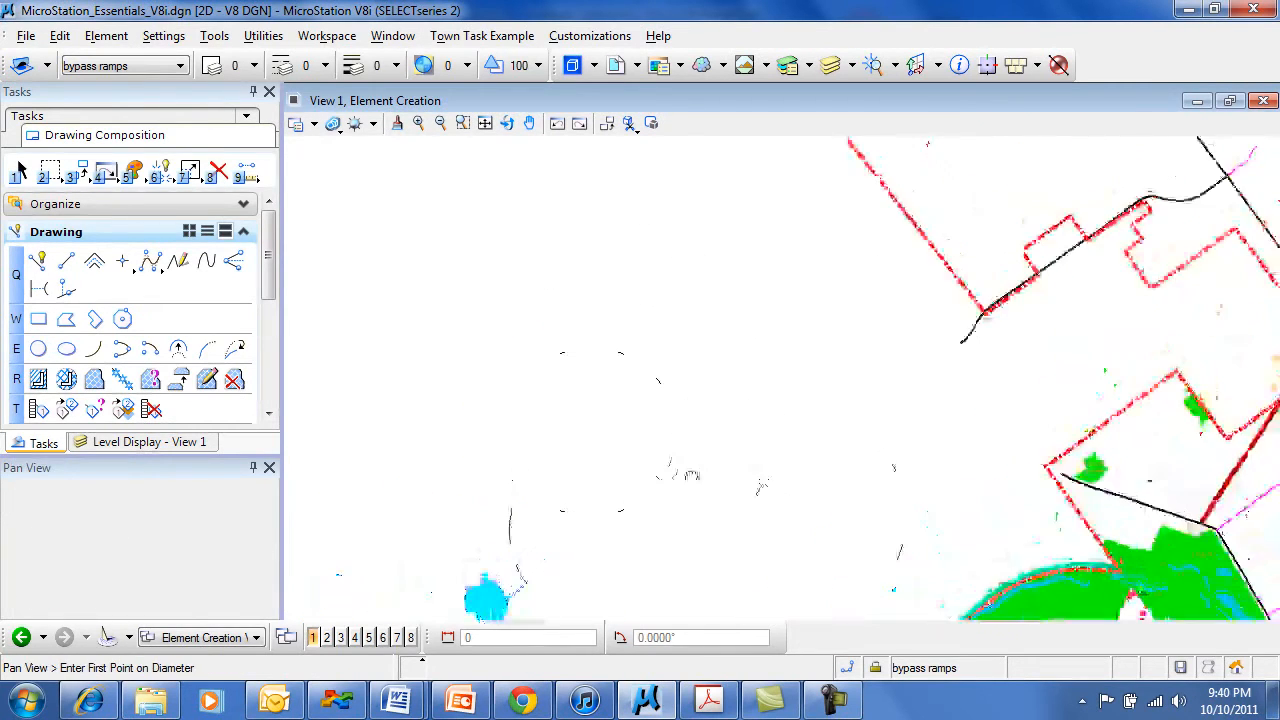
click(642, 330)
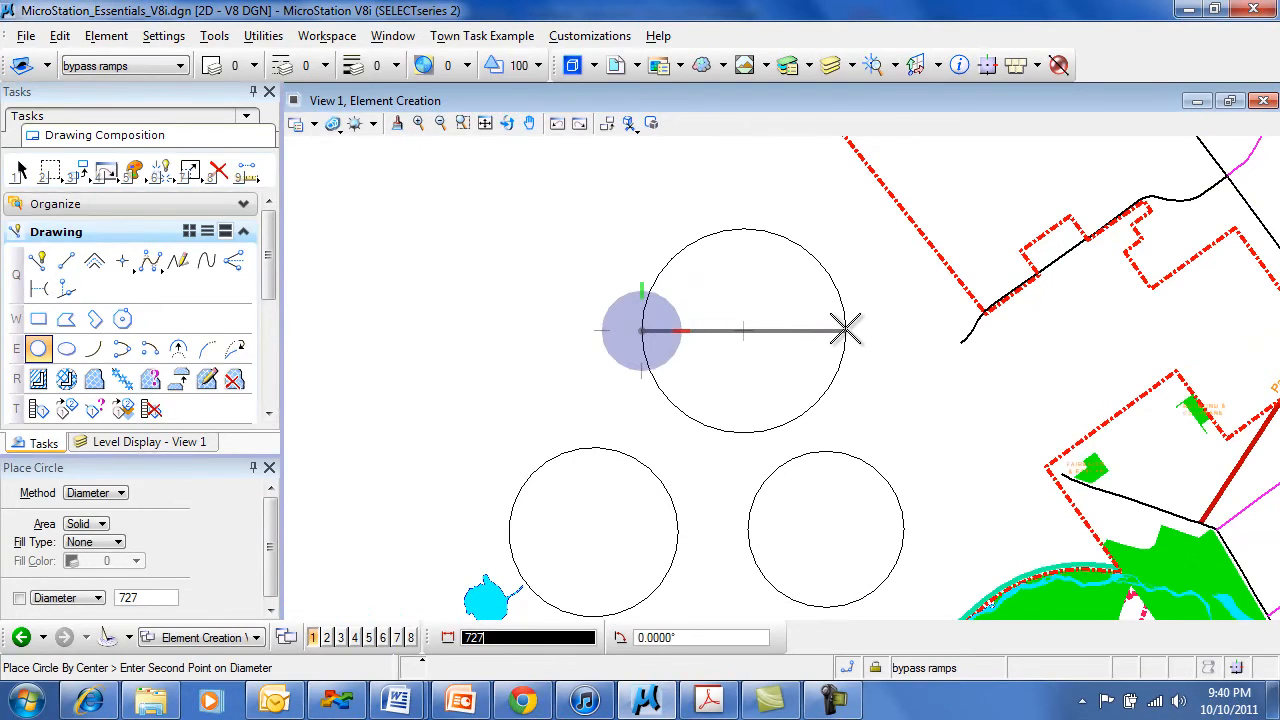
click(845, 330)
- Set the fill type to Opaque and place a filled circle about 431 in diameter west of the largest circle
drag(271, 546, 276, 490)
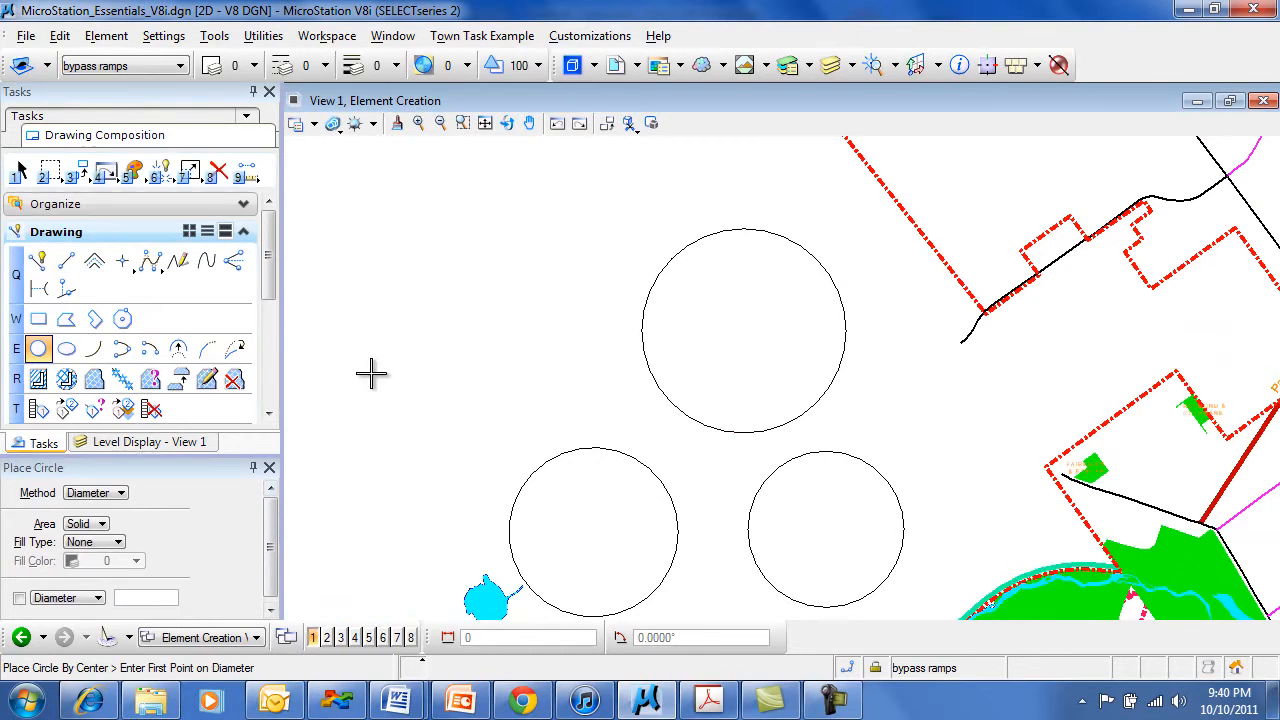
click(104, 548)
click(115, 569)
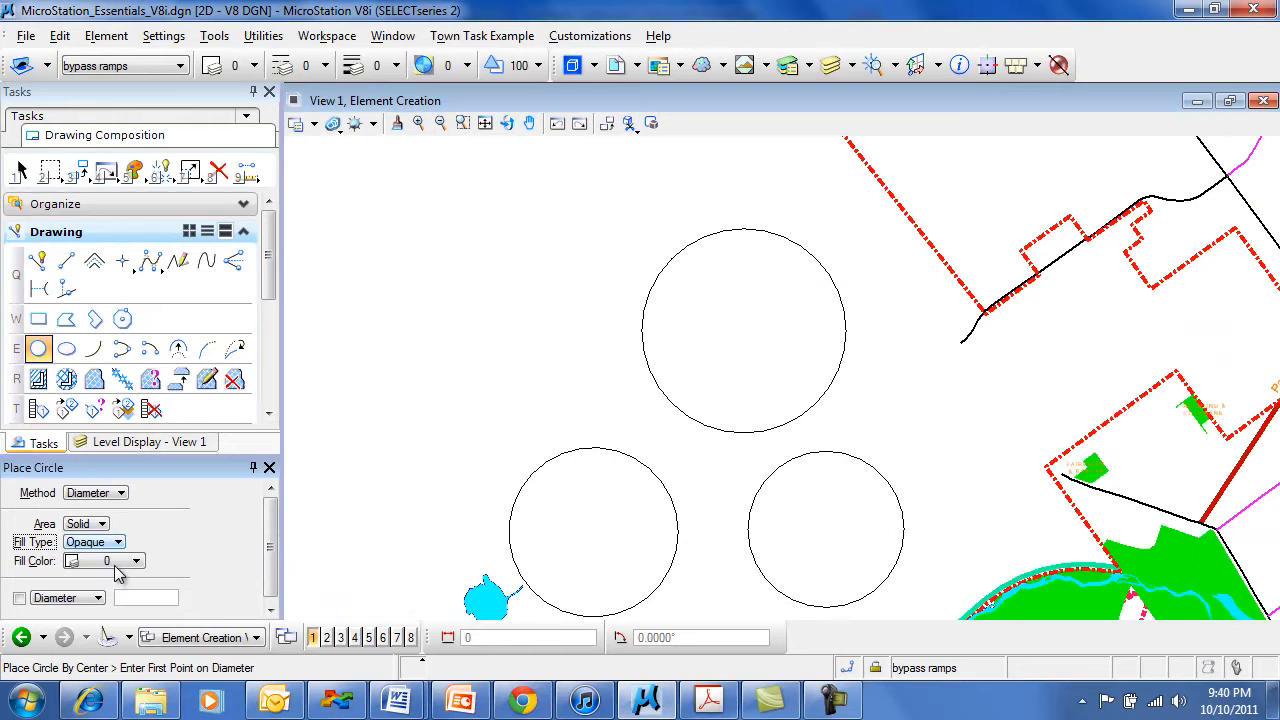
click(434, 343)
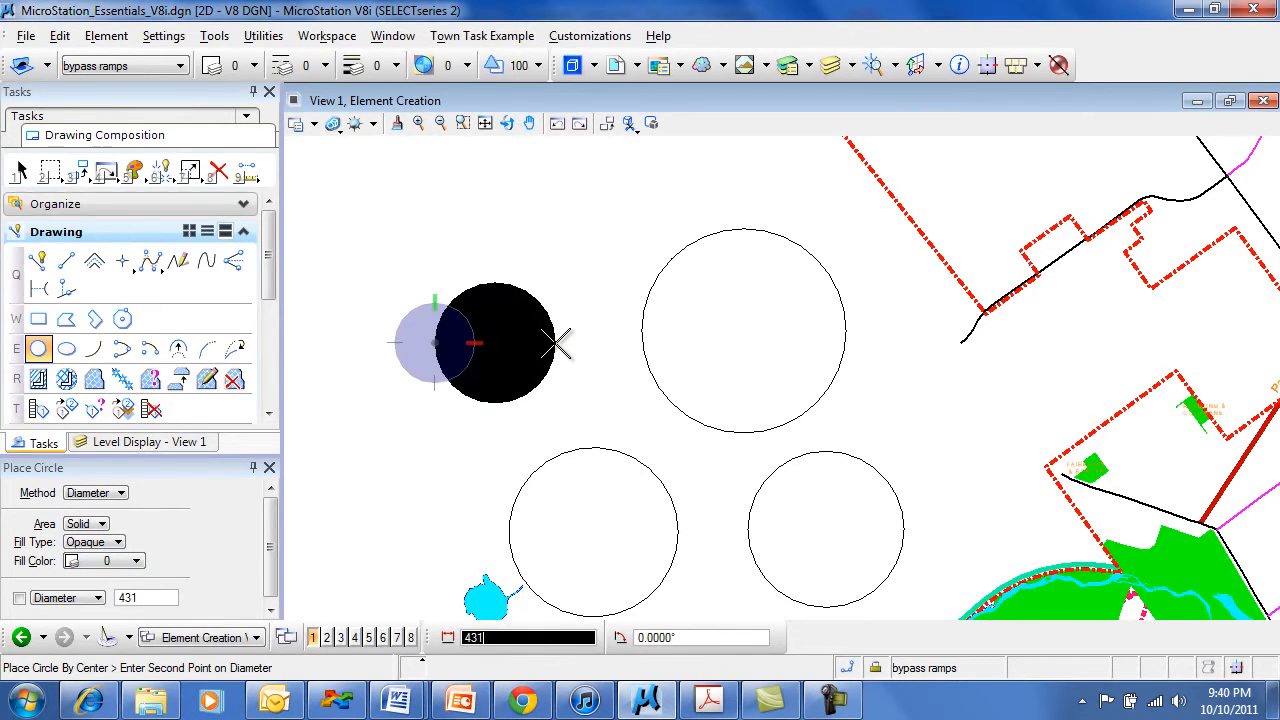
click(558, 343)
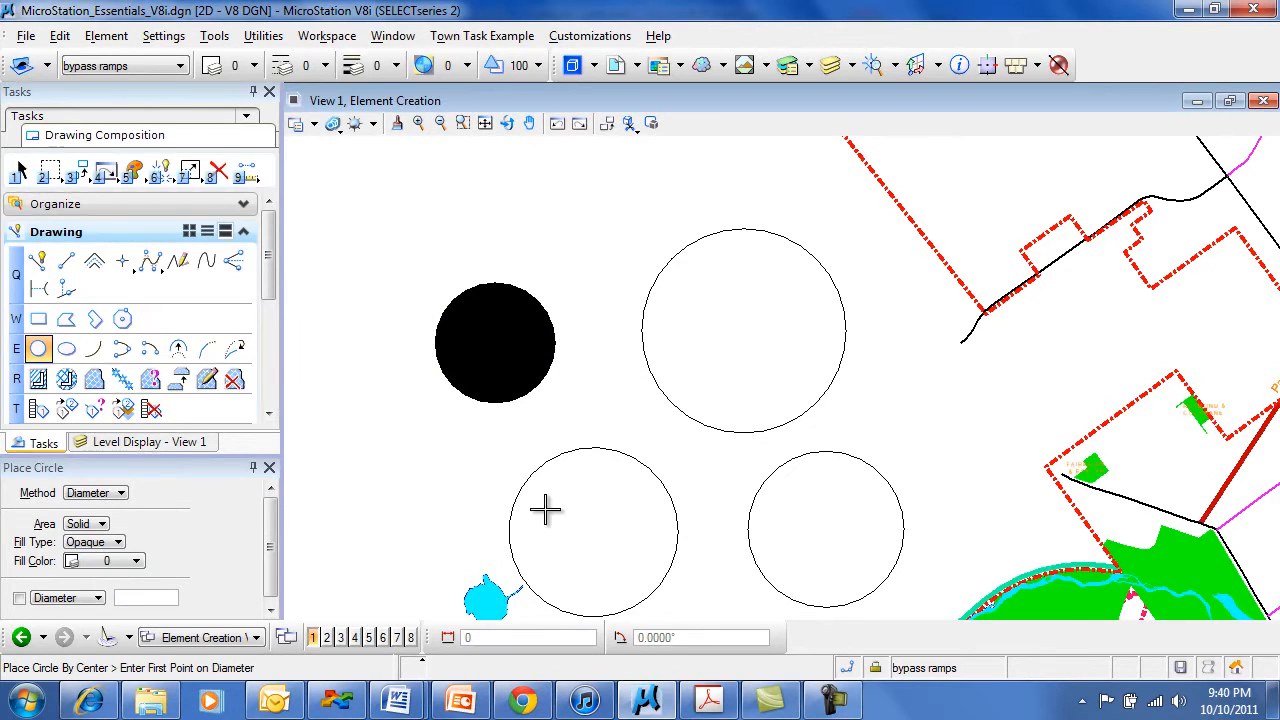
- Set the fill color to 7 (cyan) and place a smaller filled circle southwest of the black one
click(256, 66)
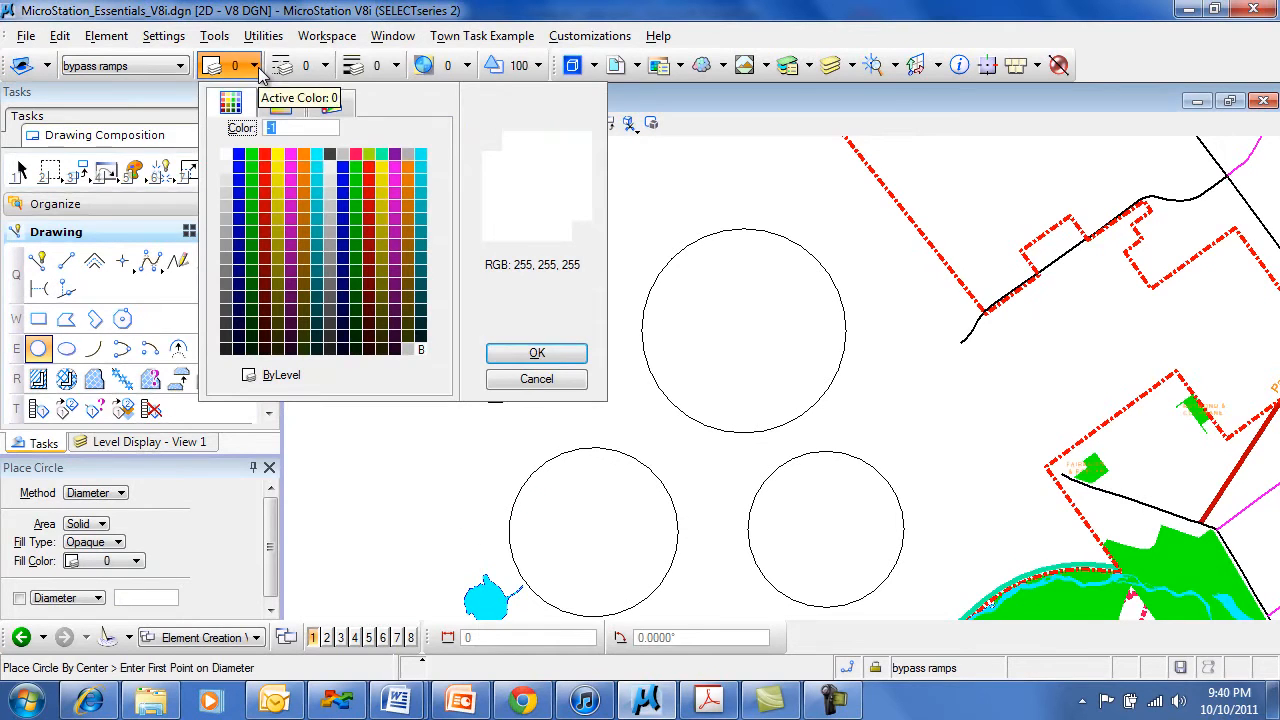
click(254, 66)
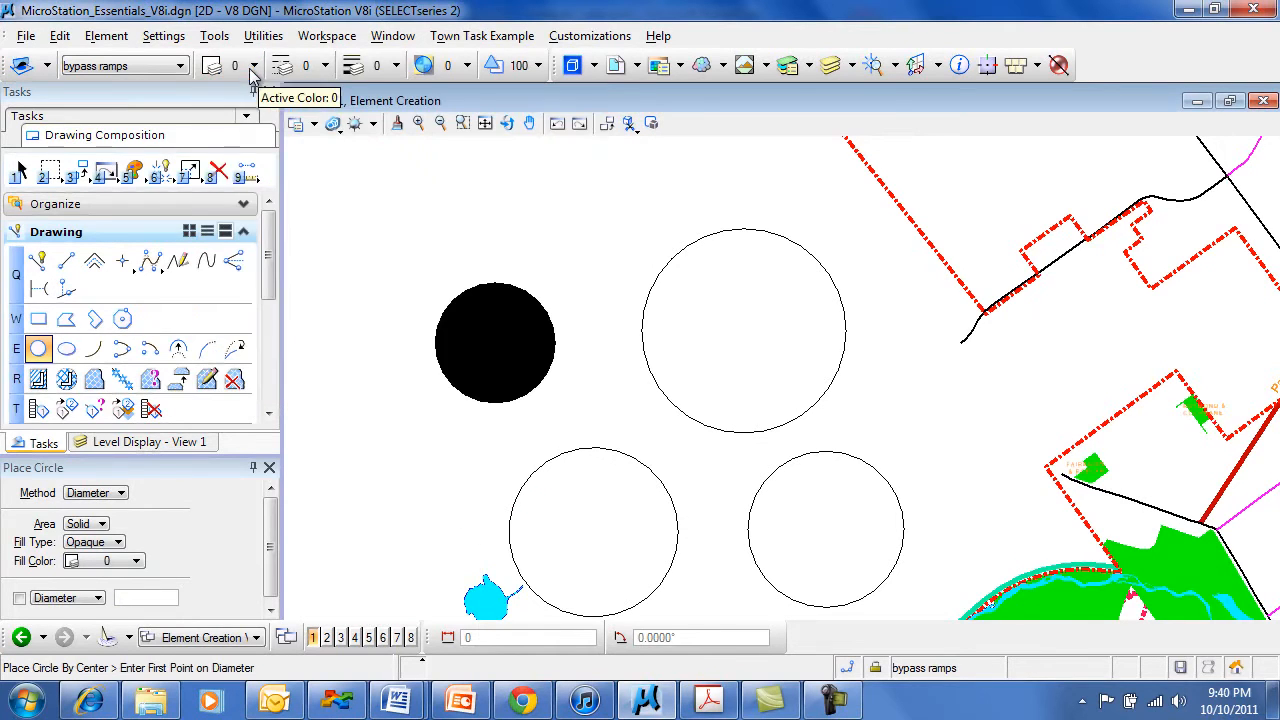
click(102, 565)
click(181, 432)
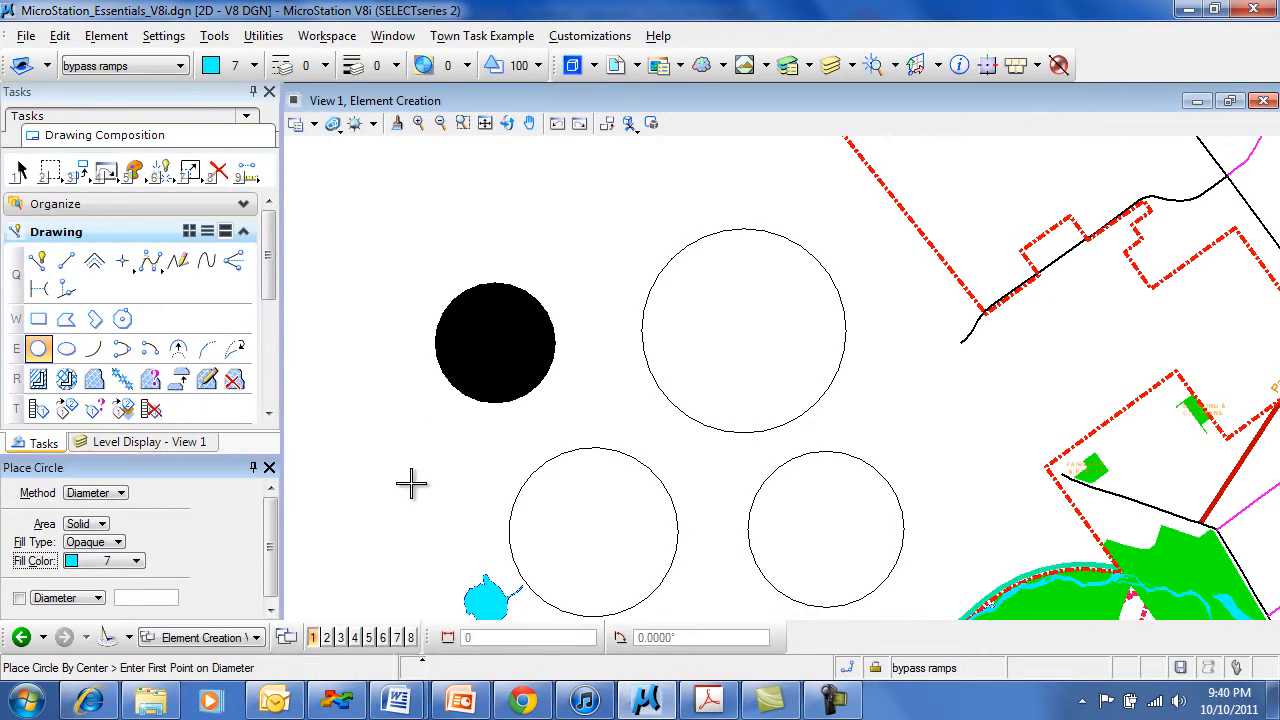
click(349, 444)
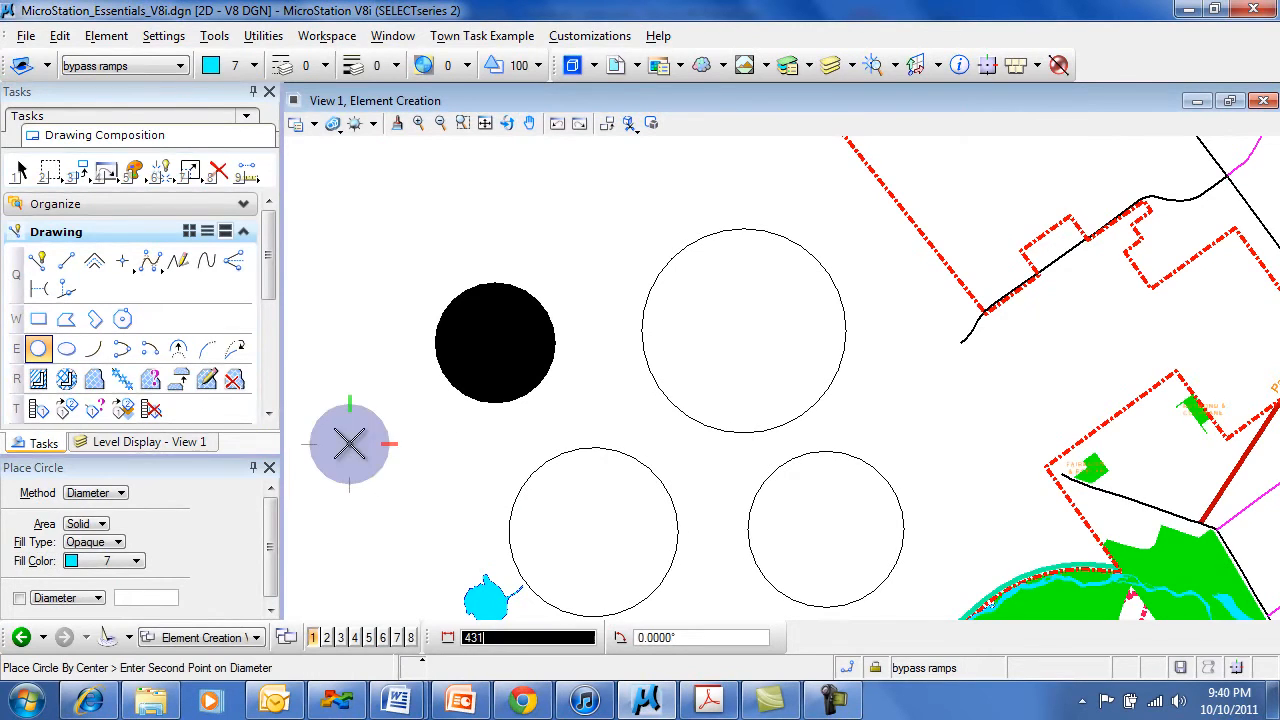
click(451, 463)
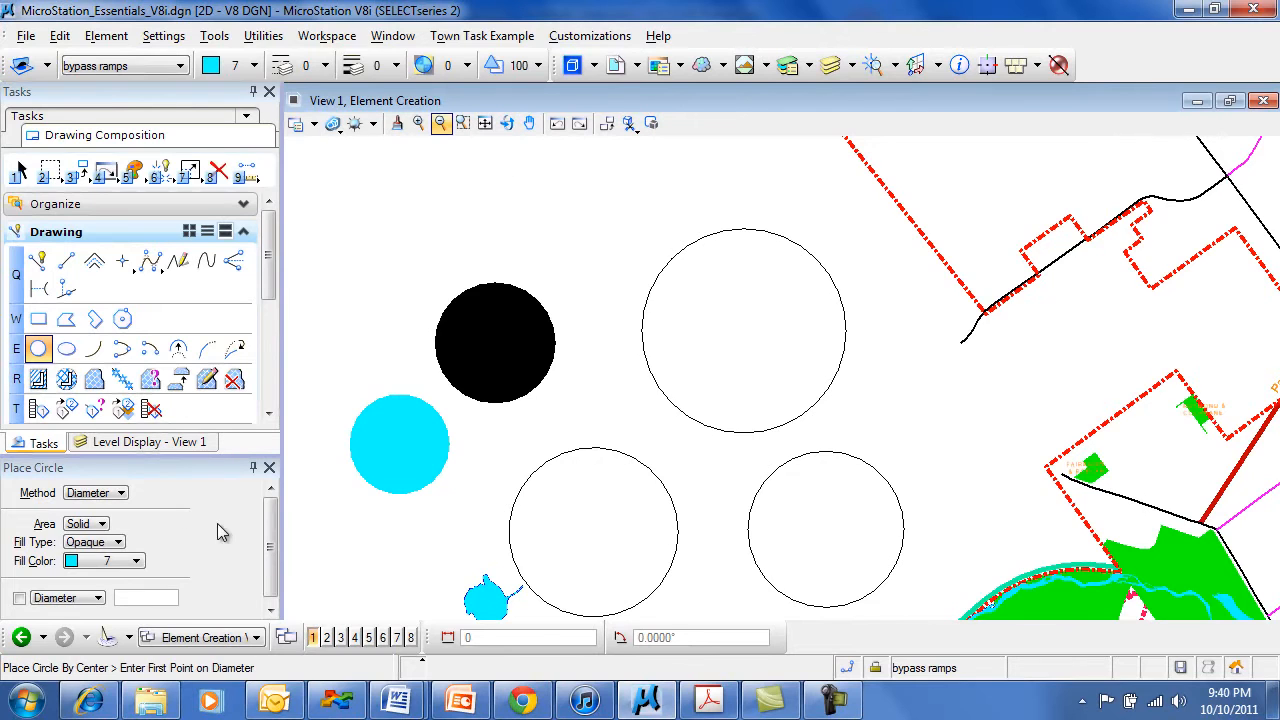
- Delete all five practice circles from the drawing
click(219, 172)
click(509, 384)
click(401, 457)
click(678, 540)
click(749, 521)
click(733, 430)
click(740, 446)
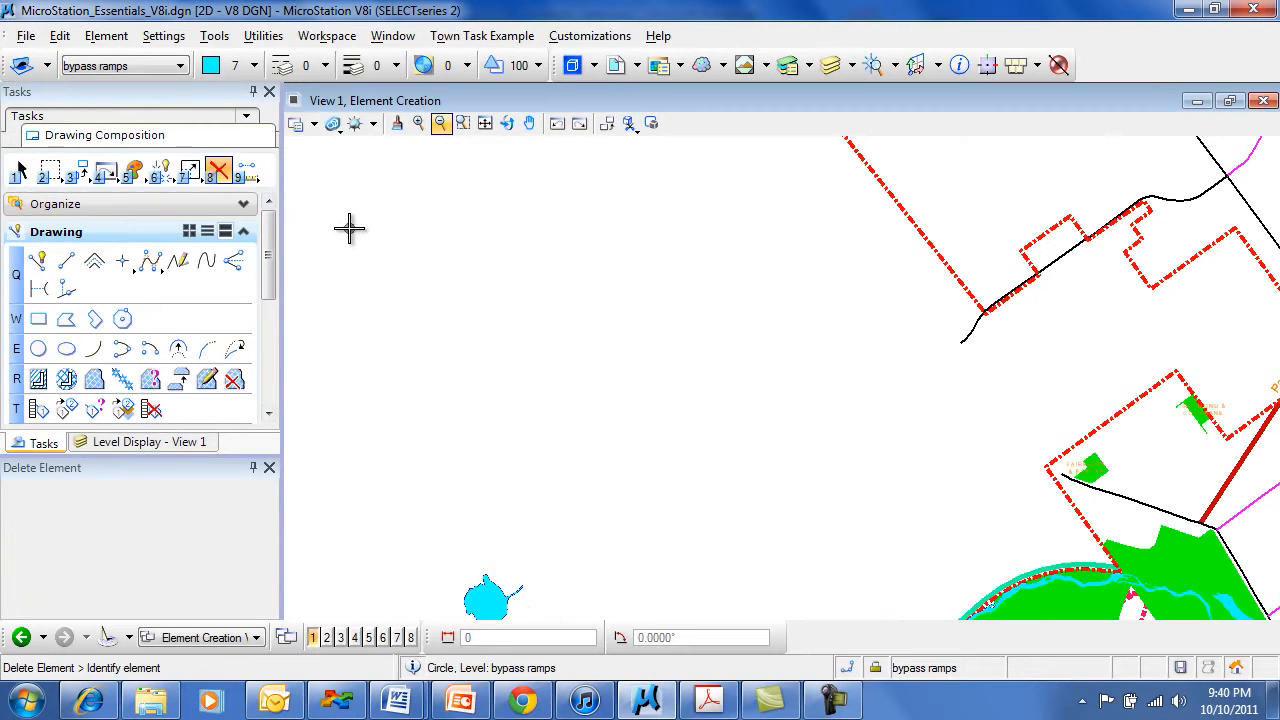
- Place an unfilled circle by diameter using line style 3, fill type None and active color 0 in the empty area
click(318, 65)
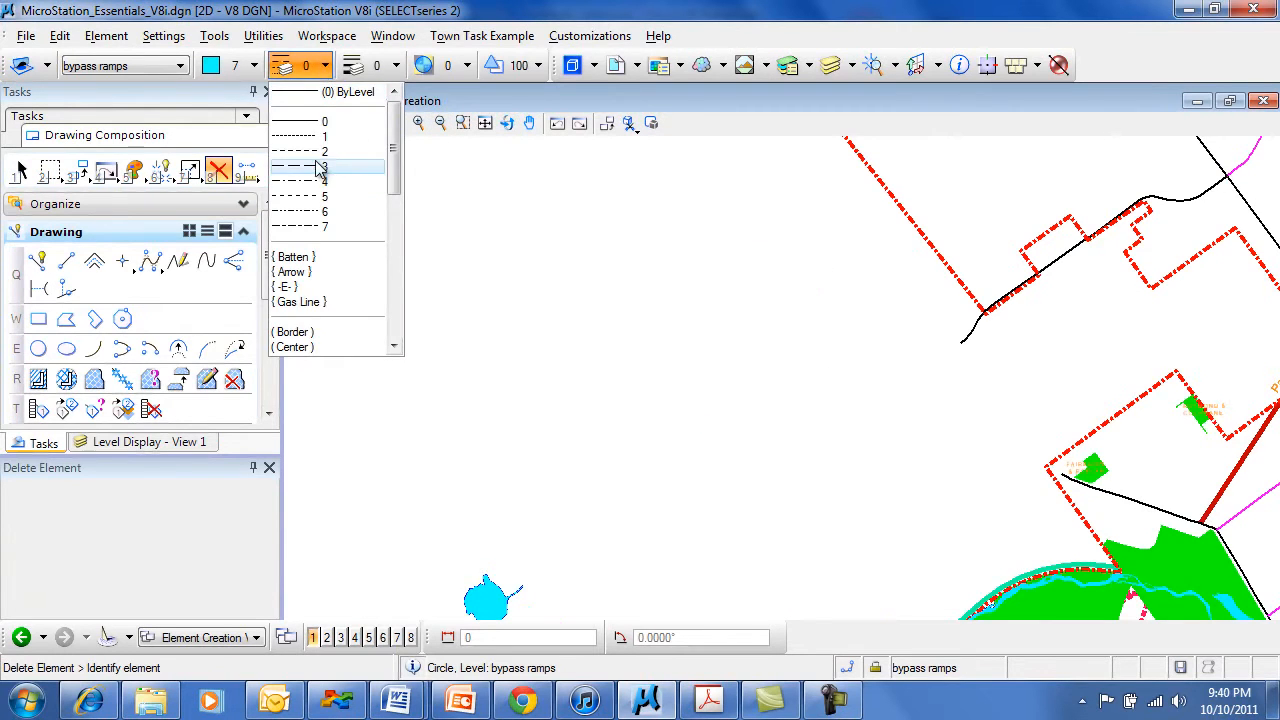
click(333, 169)
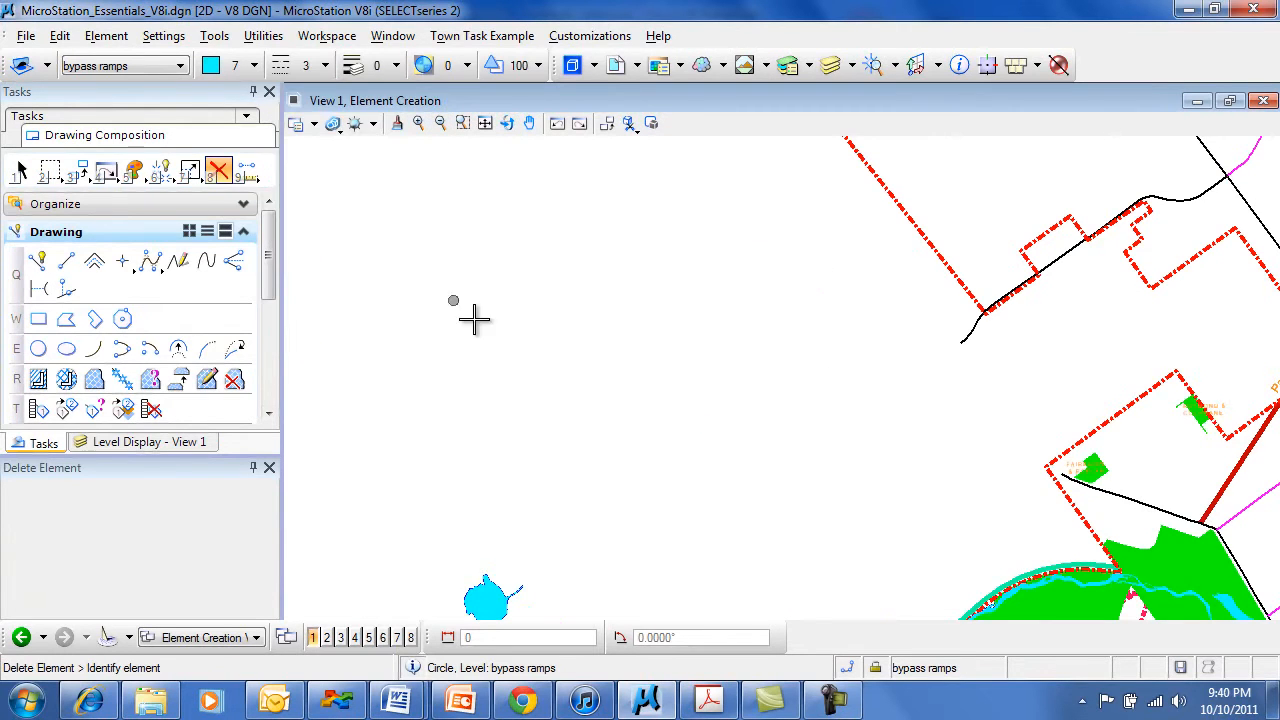
click(38, 348)
click(105, 563)
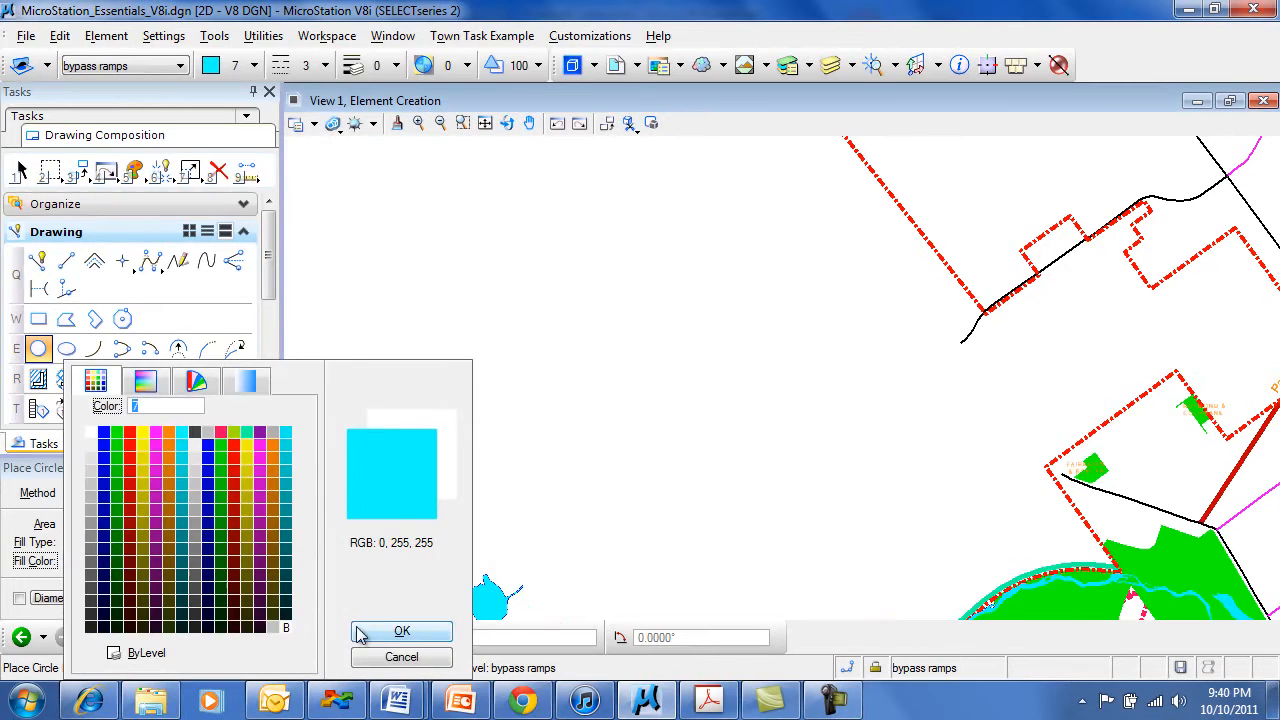
click(401, 657)
click(95, 542)
click(80, 525)
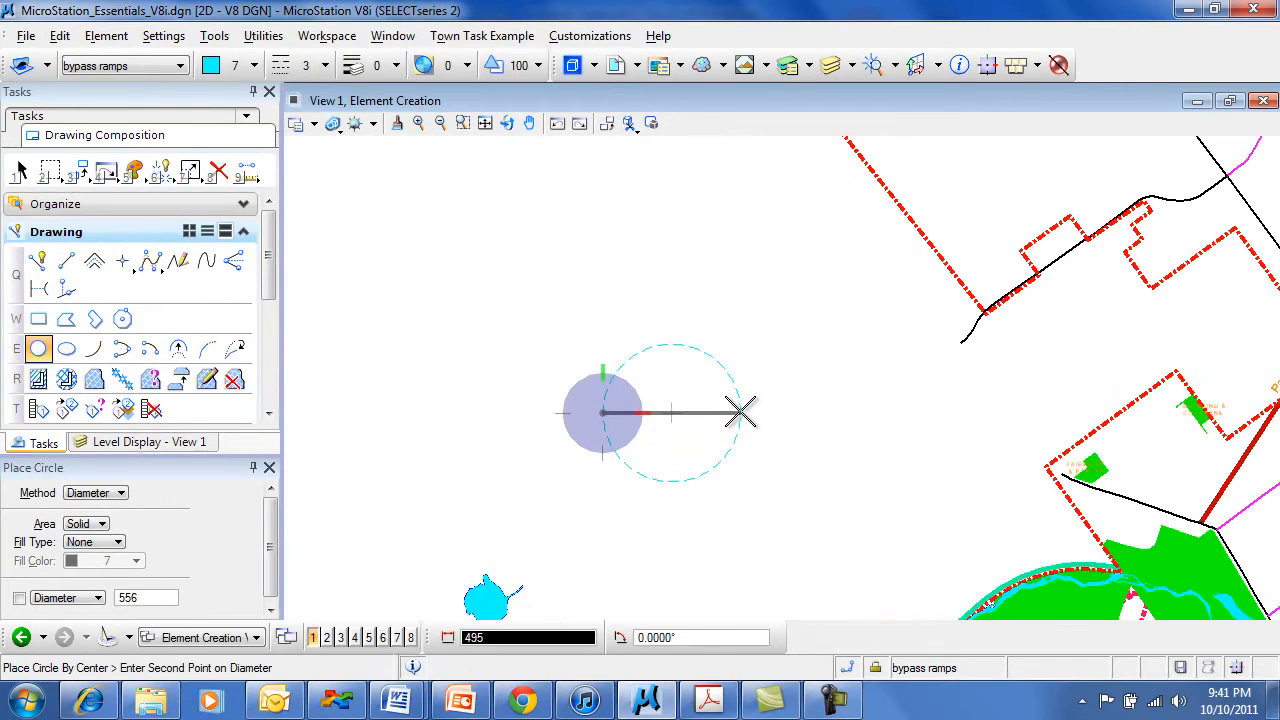
click(236, 70)
click(228, 152)
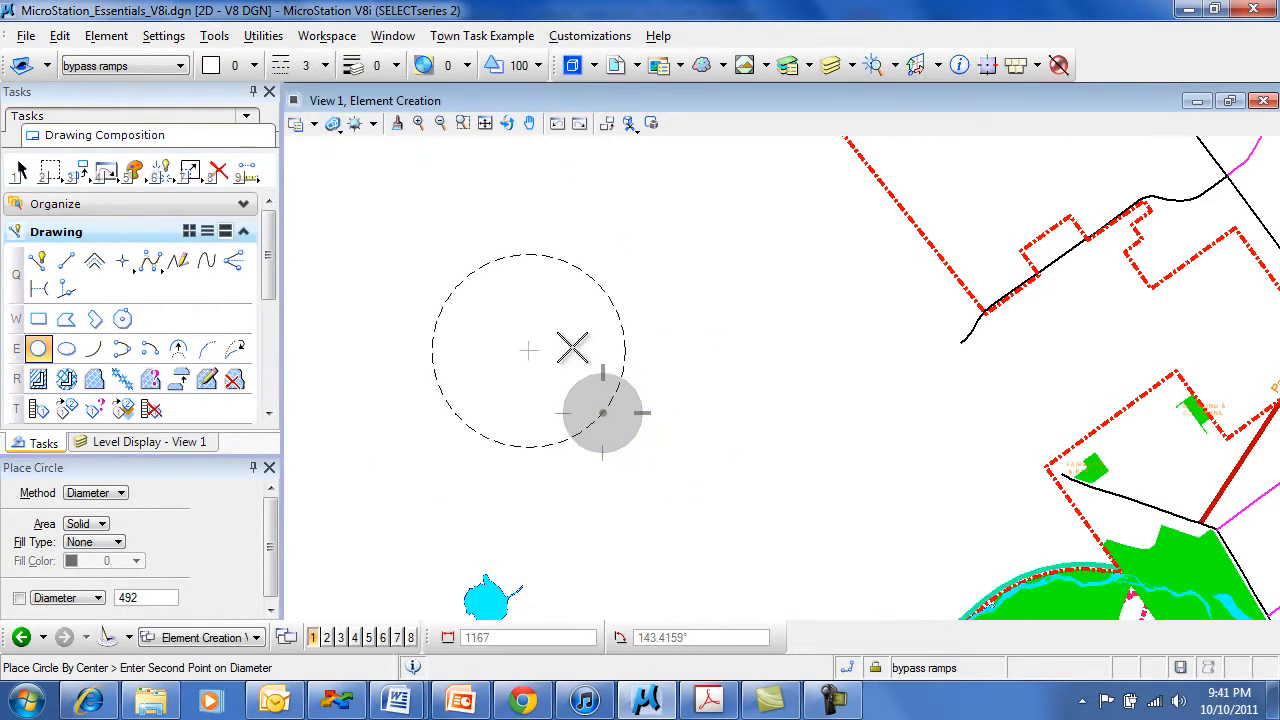
click(750, 413)
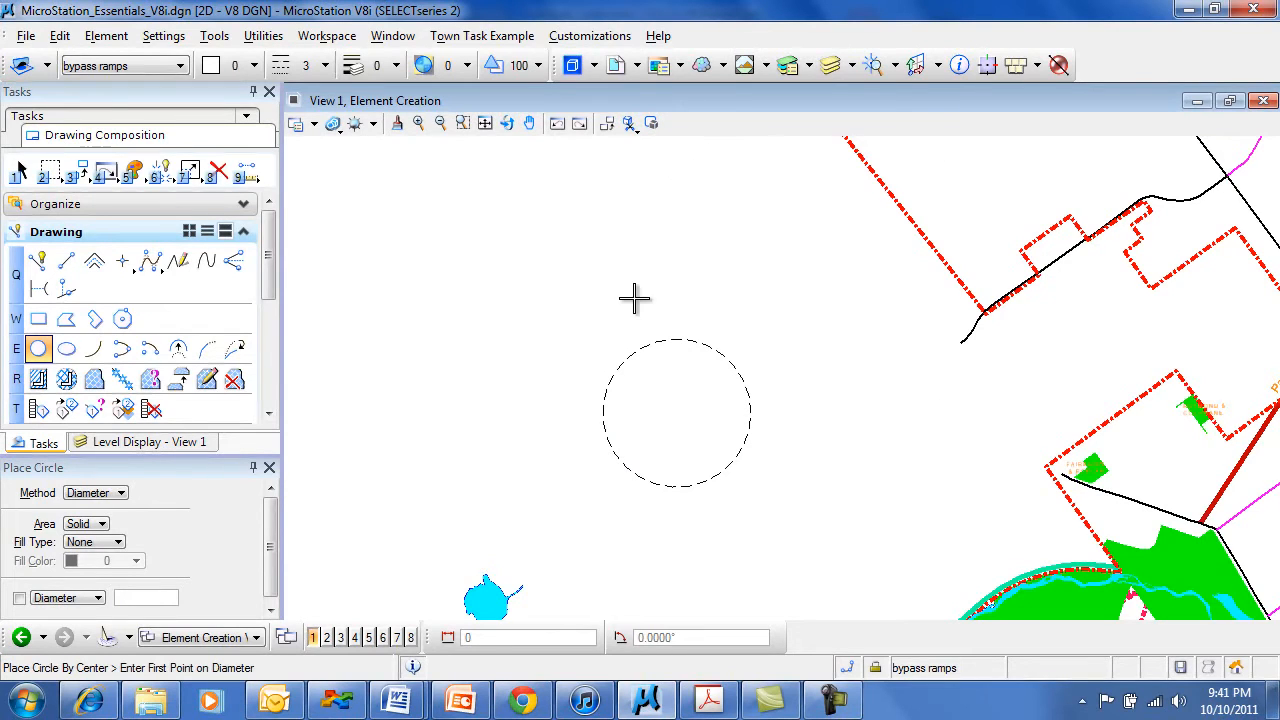
- Delete the dashed circle
click(218, 175)
click(612, 444)
- Lock the circle diameter at 75 and place two dashed circles of that size side by side
click(39, 345)
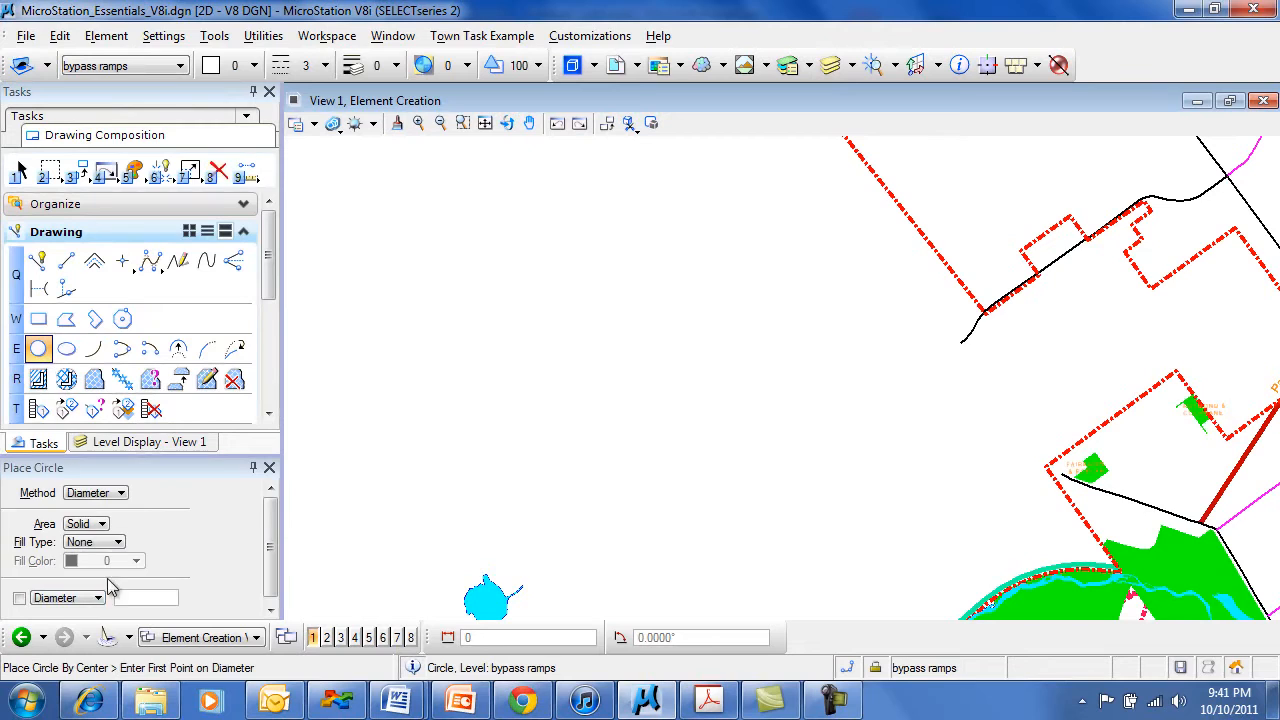
click(19, 598)
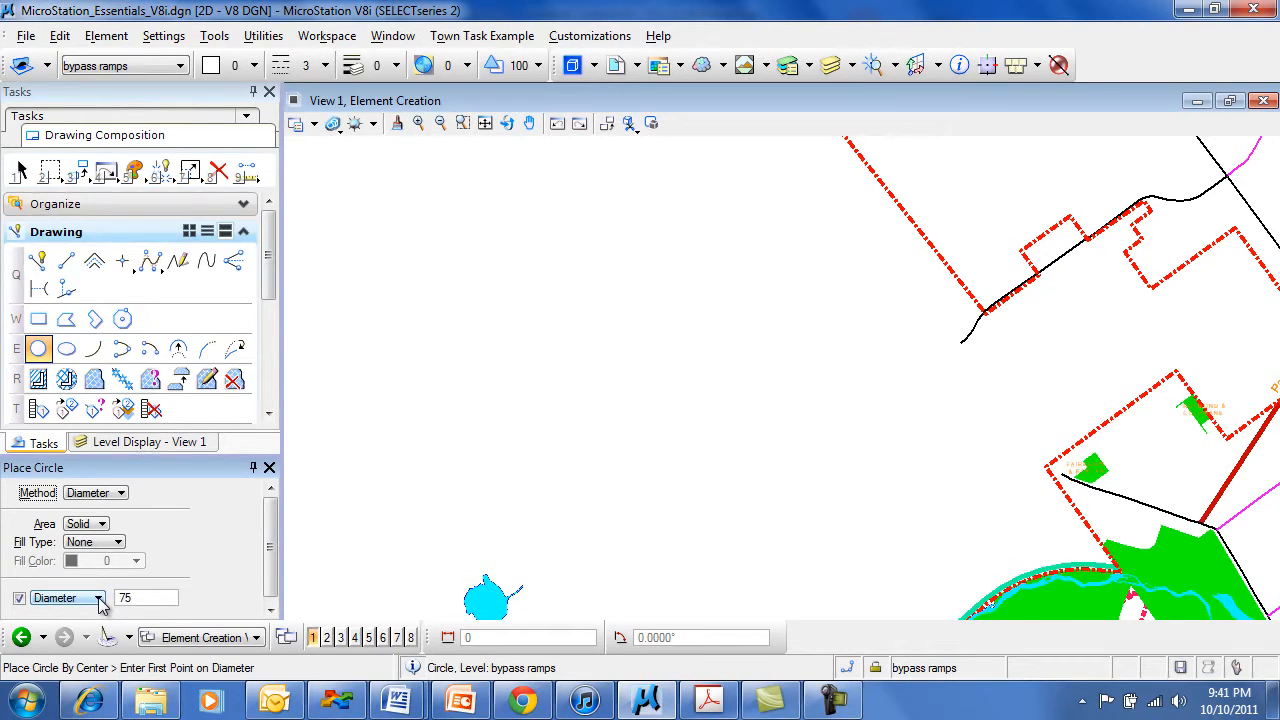
click(828, 418)
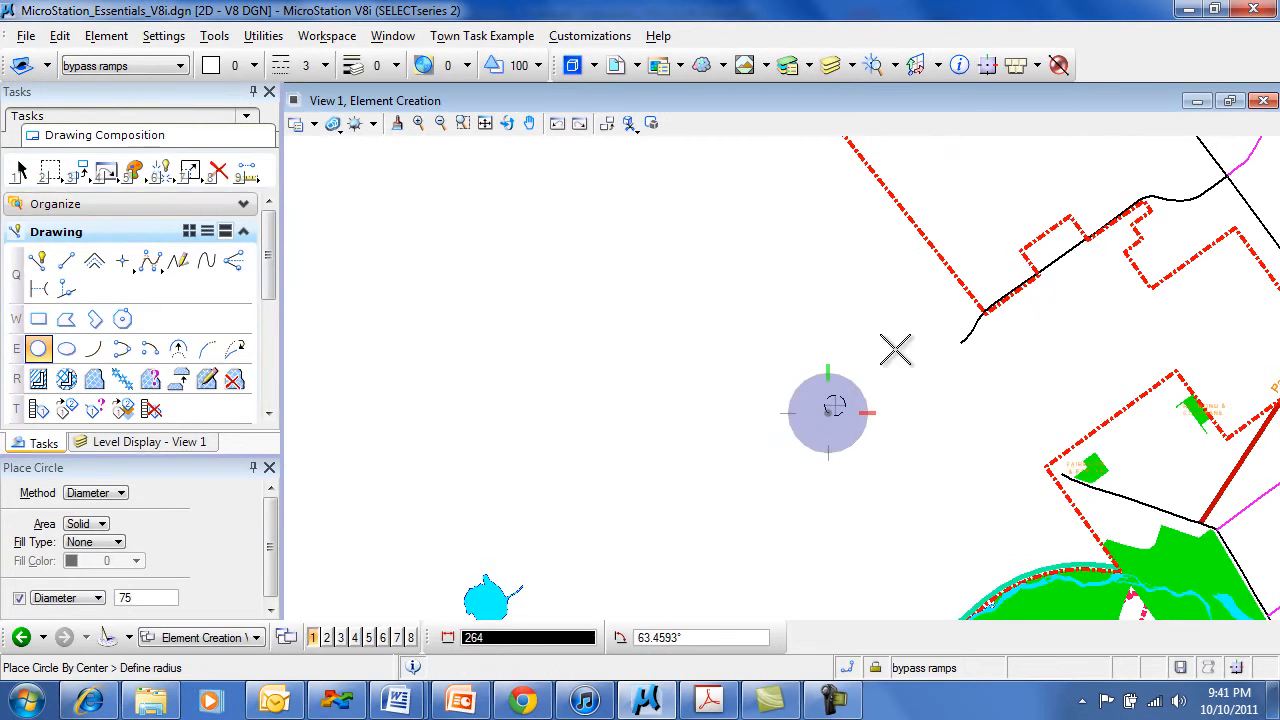
right_click(920, 419)
scroll(790, 424, up, 2)
scroll(796, 423, up, 3)
click(808, 374)
click(868, 372)
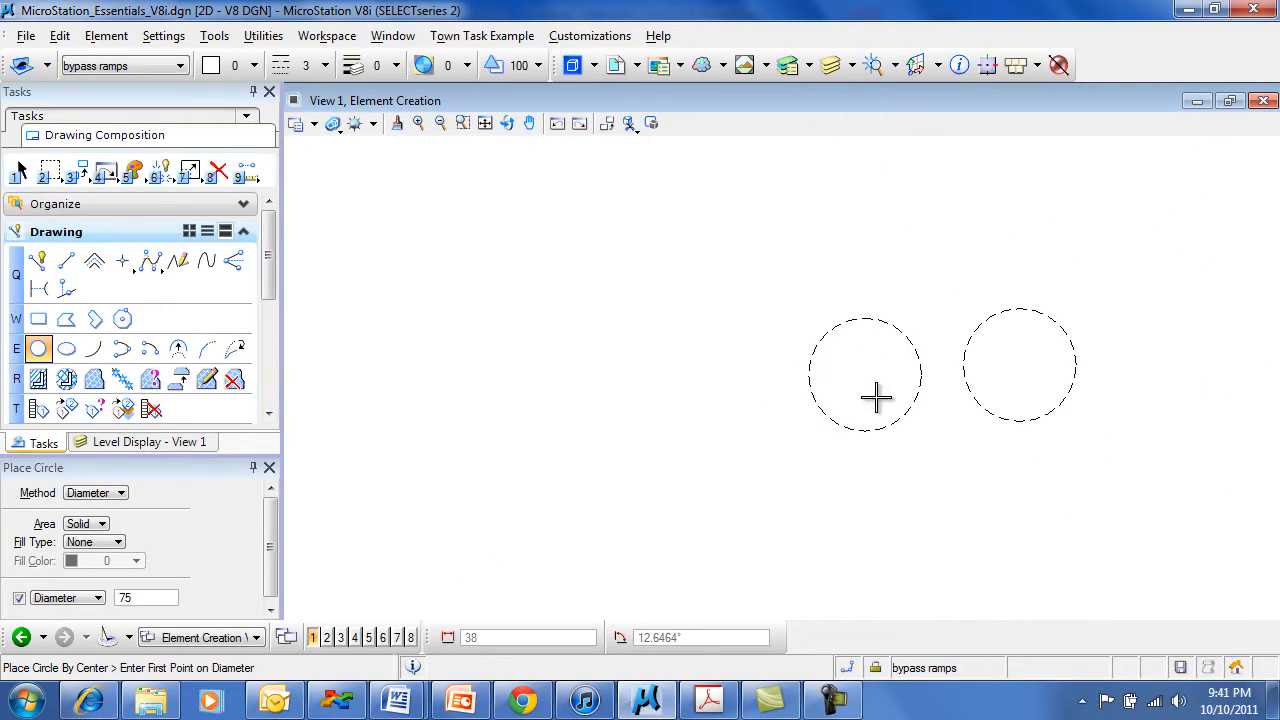
- Place four more dashed circles of the locked 75 diameter below and beside the two existing ones
click(1003, 543)
click(1100, 537)
click(817, 554)
click(906, 549)
click(608, 534)
click(690, 532)
click(624, 394)
click(686, 392)
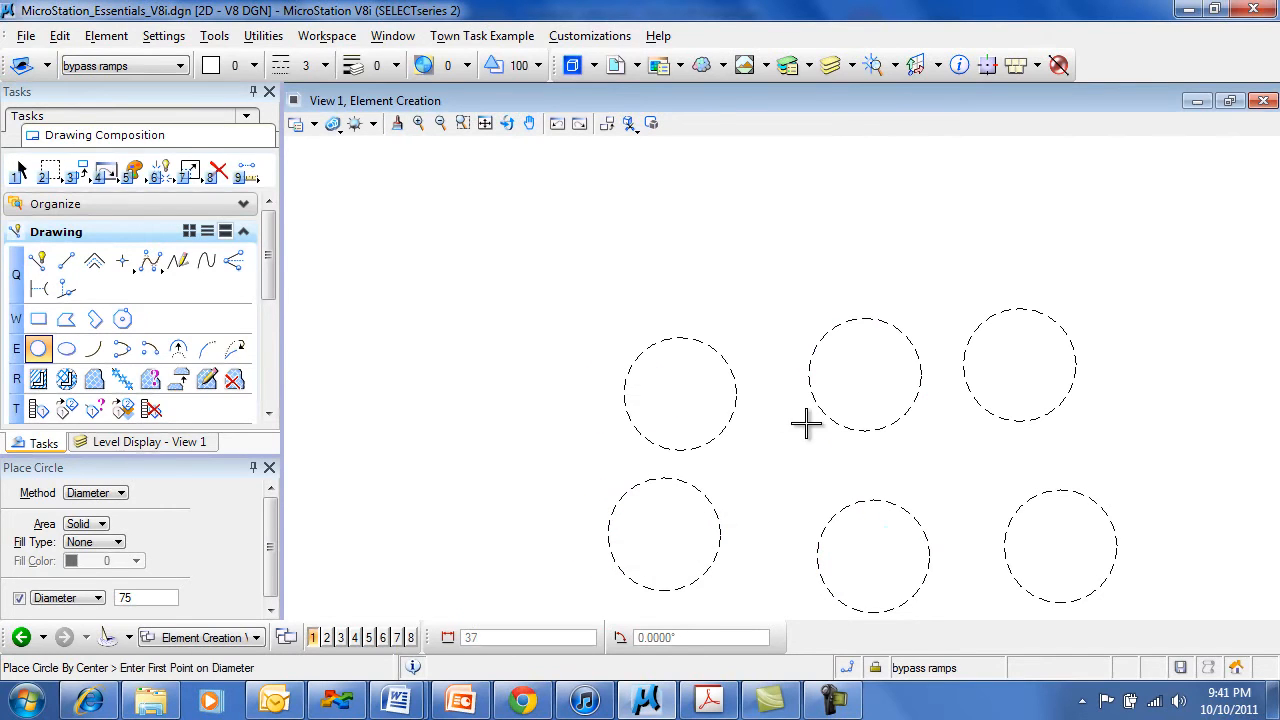
- Delete all six dashed circles from the drawing
click(219, 172)
click(714, 545)
click(818, 558)
click(1006, 548)
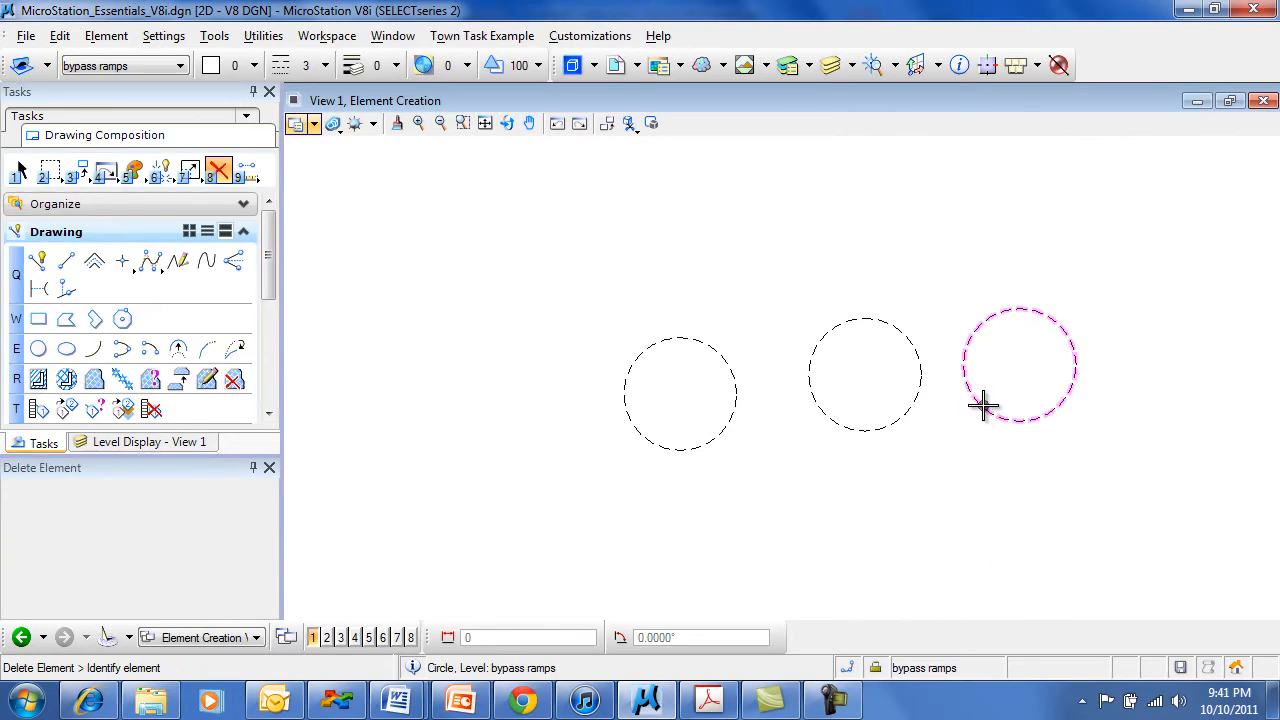
click(983, 403)
click(914, 400)
click(703, 440)
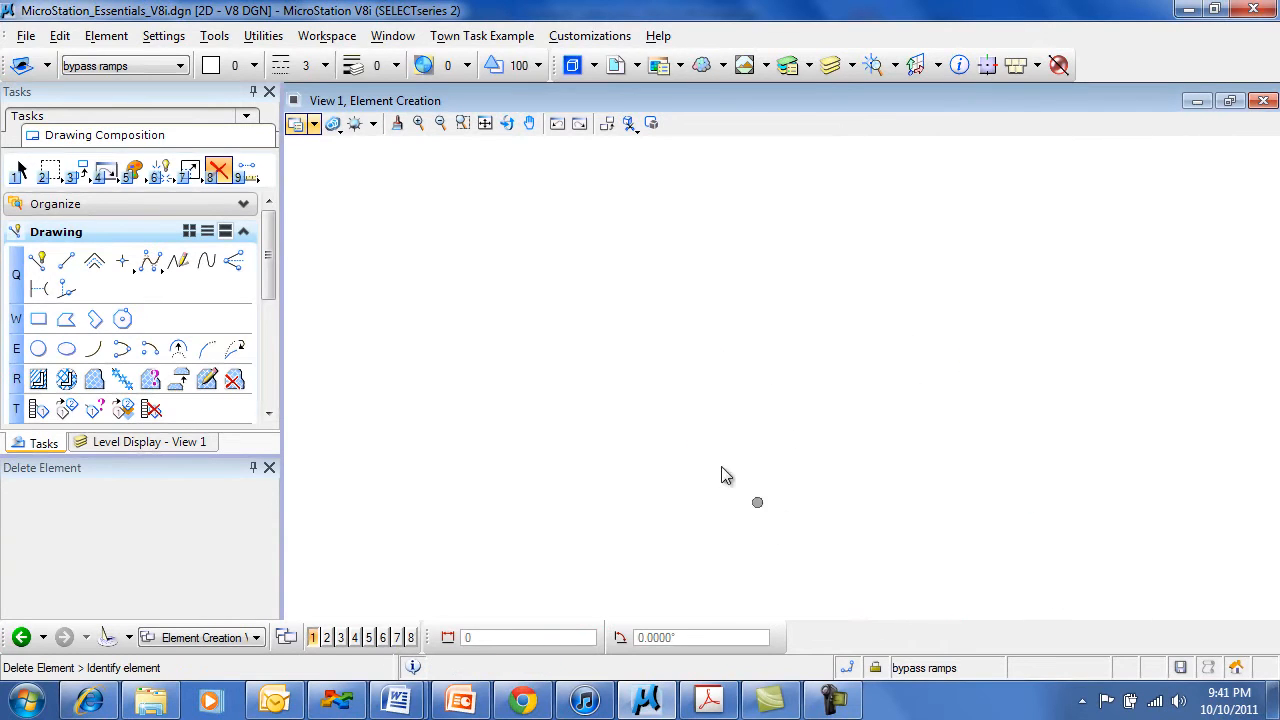
- Unlock the arc radius and place a 270° clockwise arc of radius about 130 with the Start, Center method and line style 0
click(94, 348)
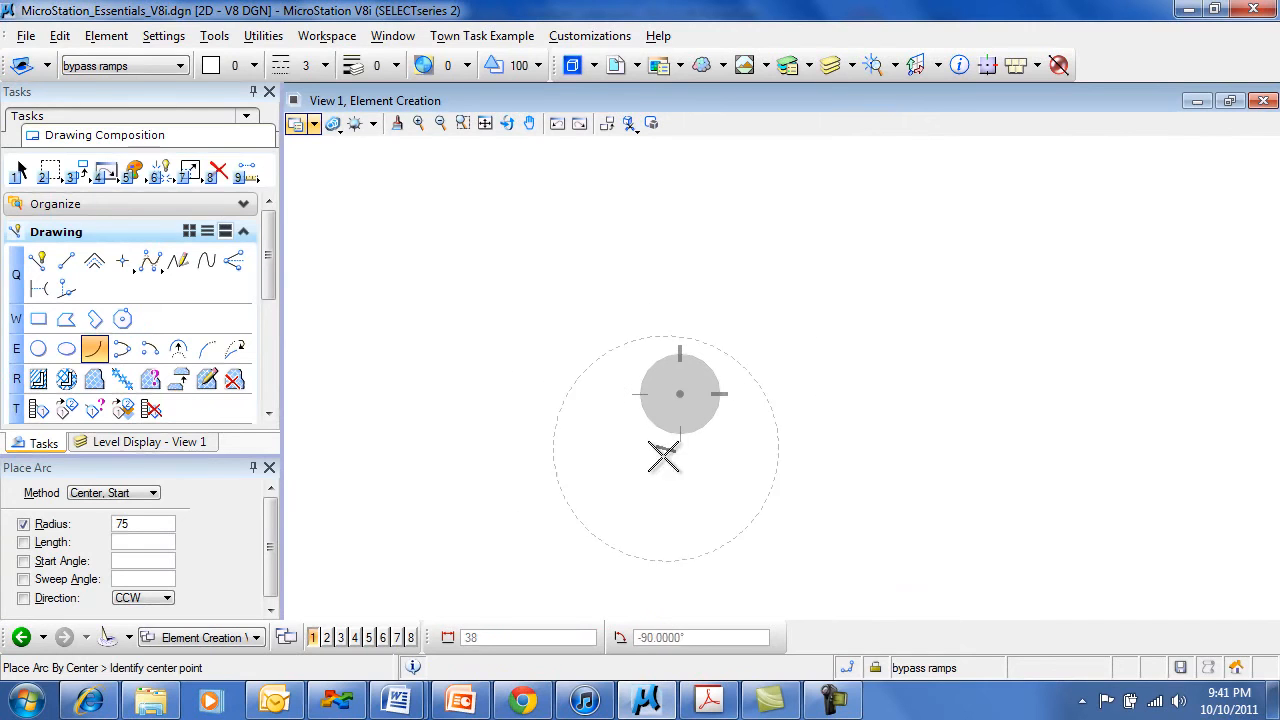
click(38, 528)
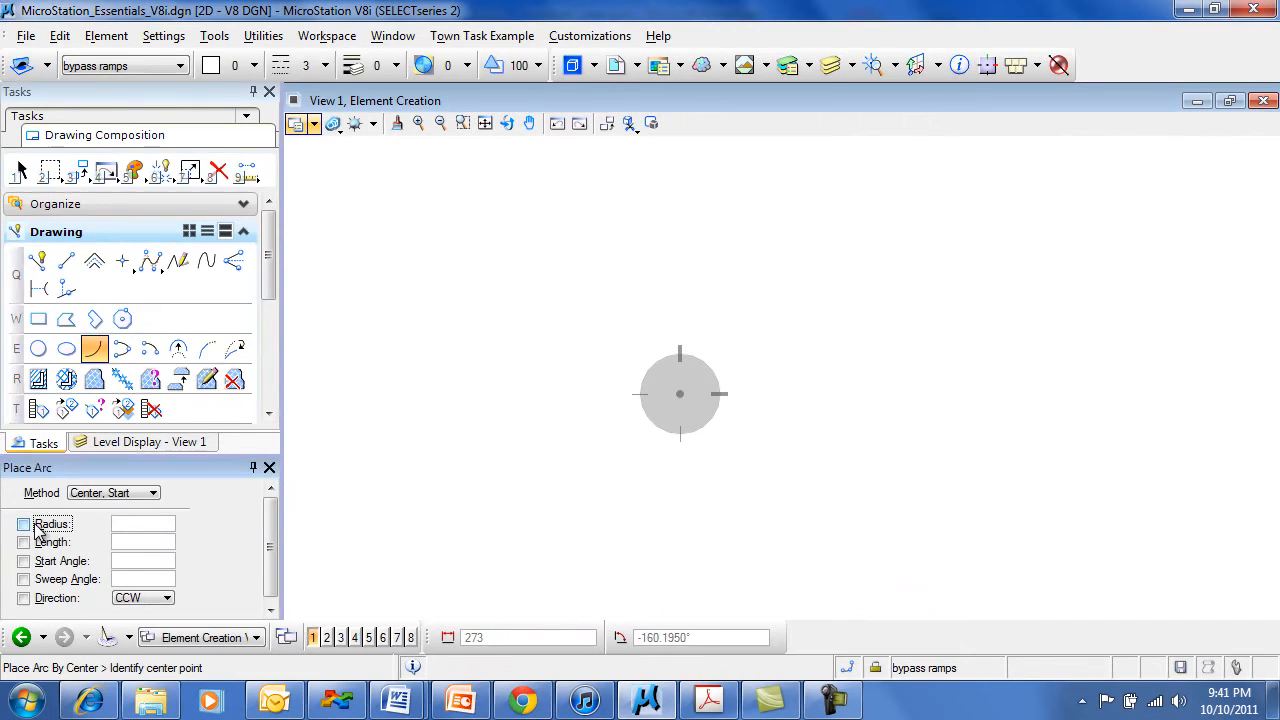
click(135, 500)
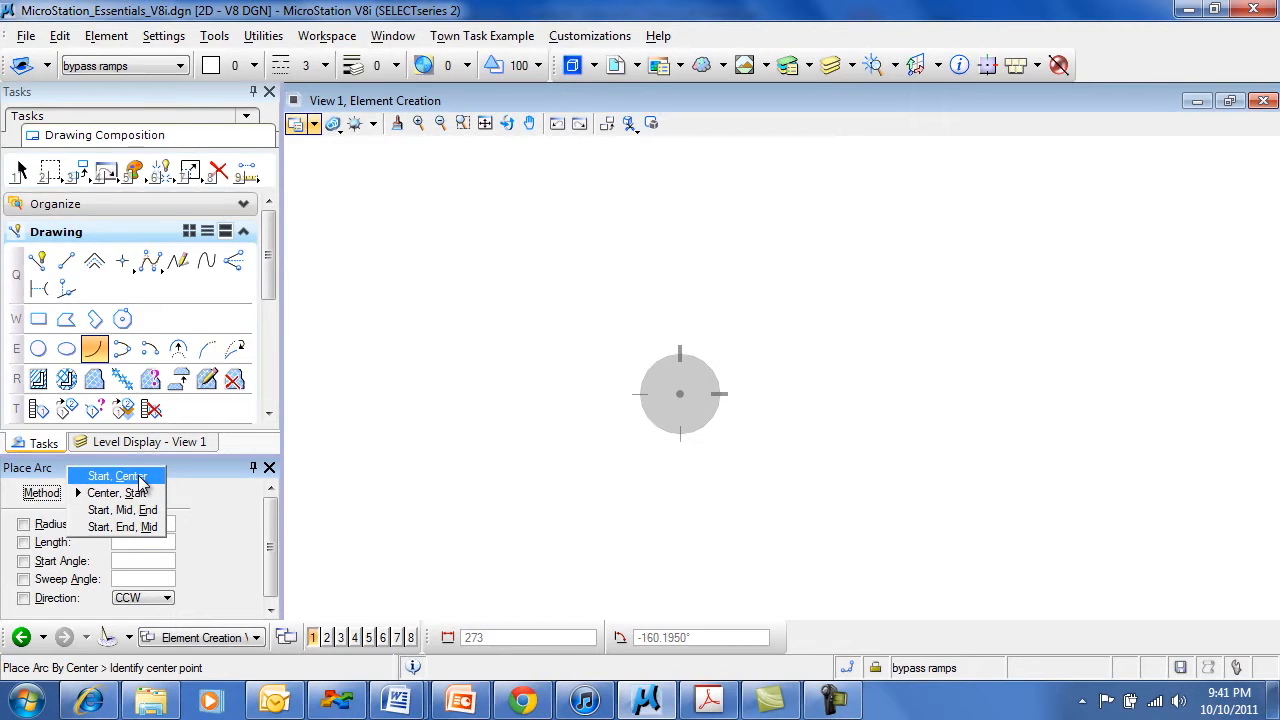
click(117, 476)
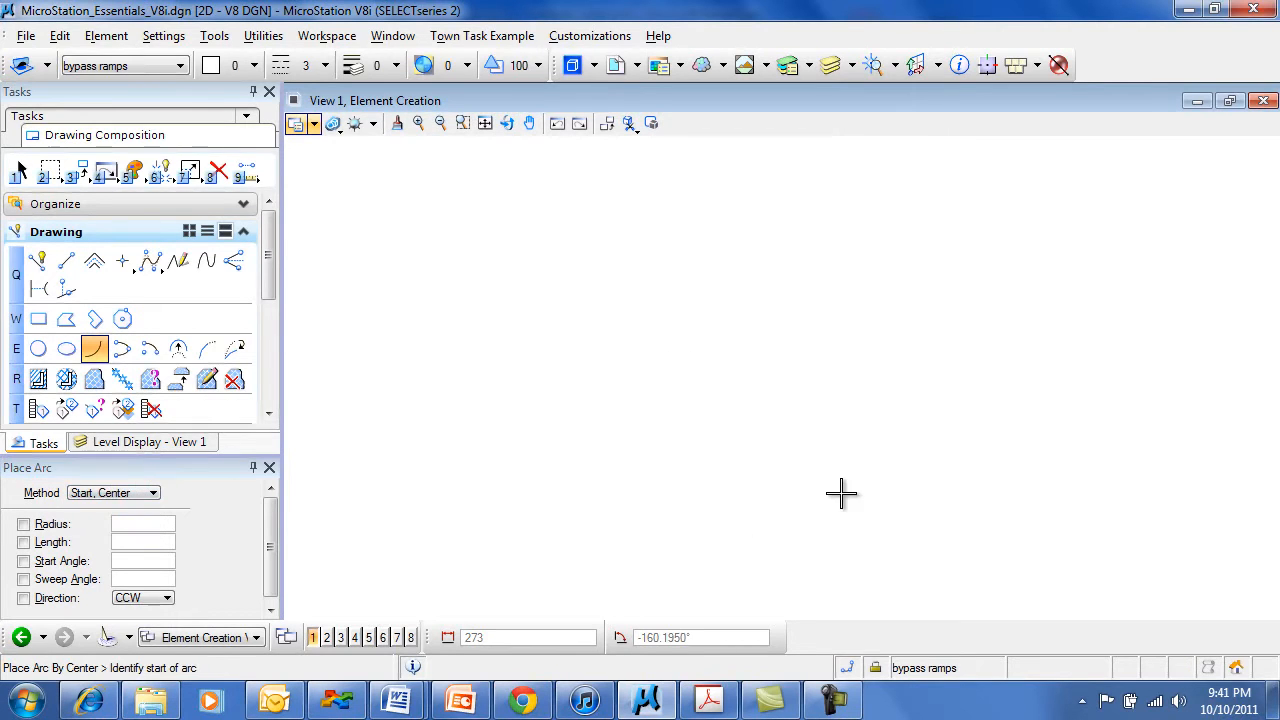
click(626, 412)
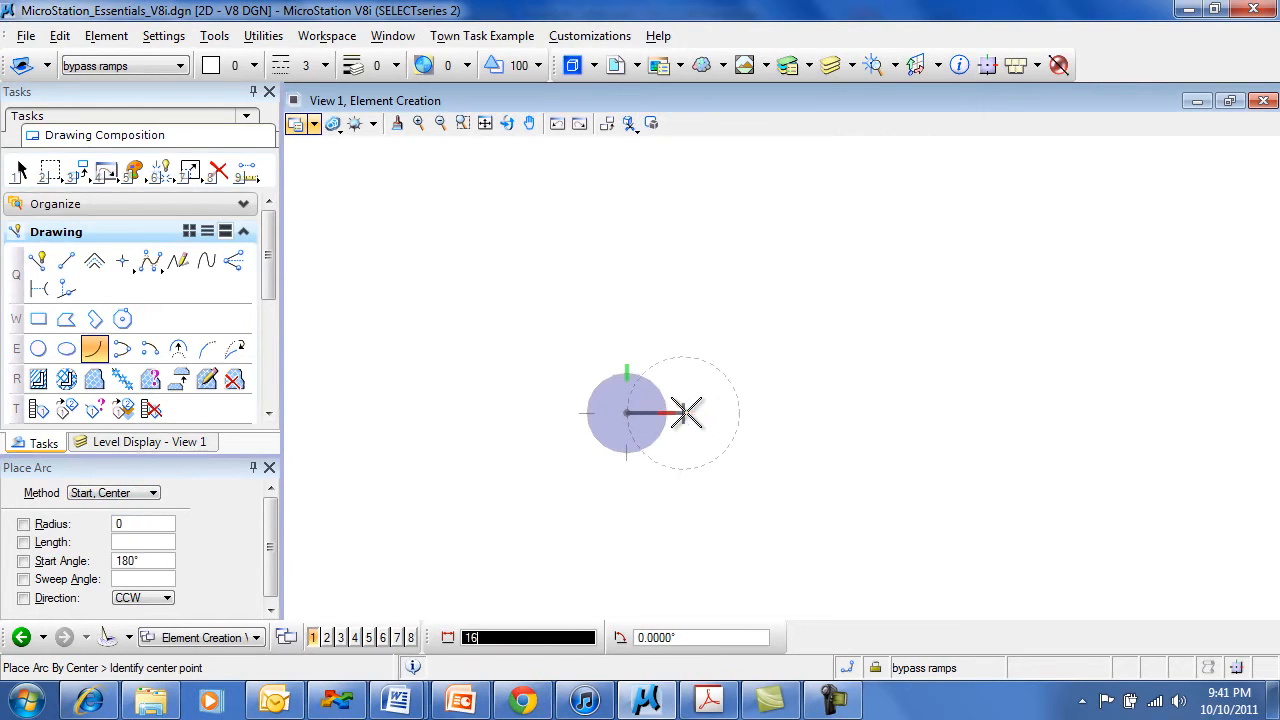
click(822, 412)
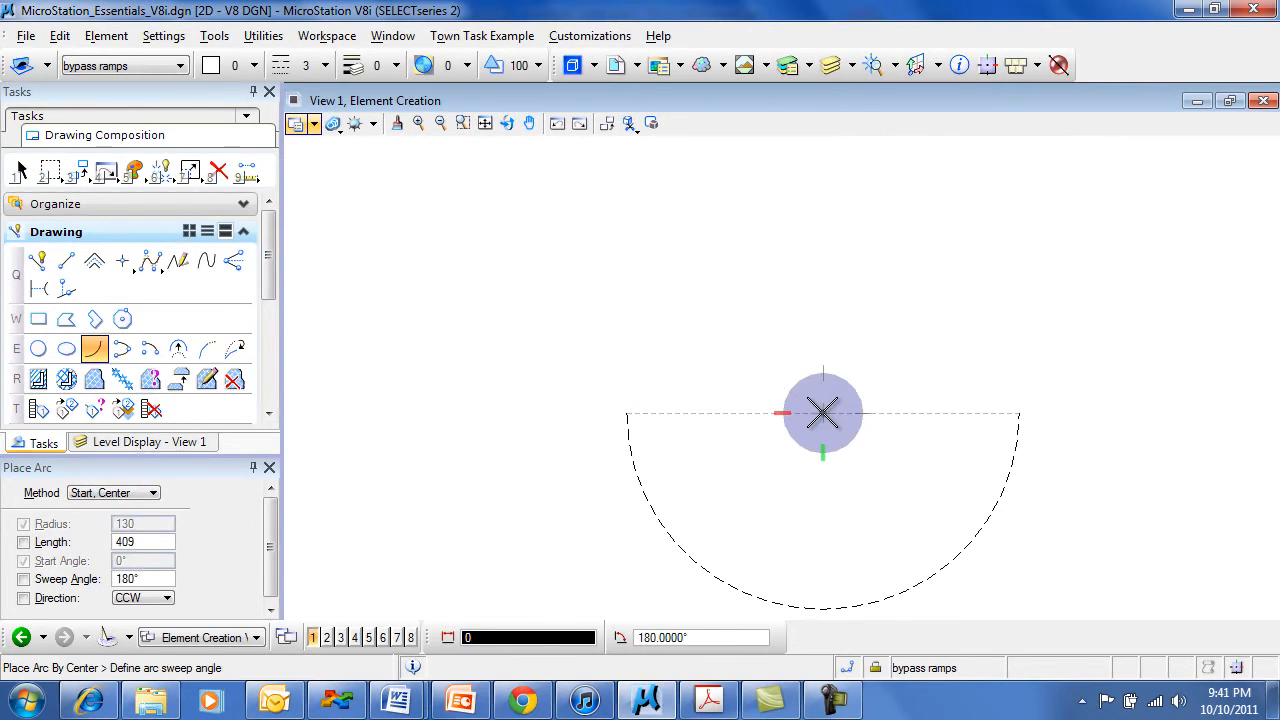
click(308, 65)
click(318, 121)
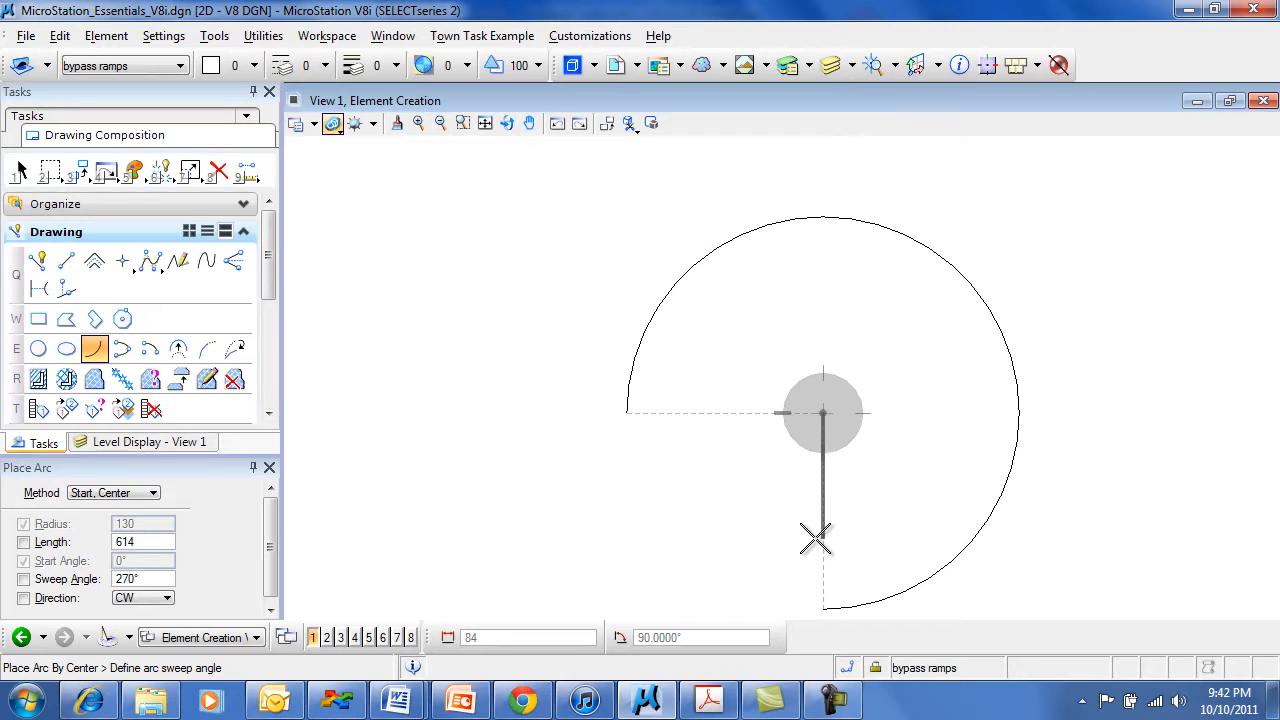
click(815, 538)
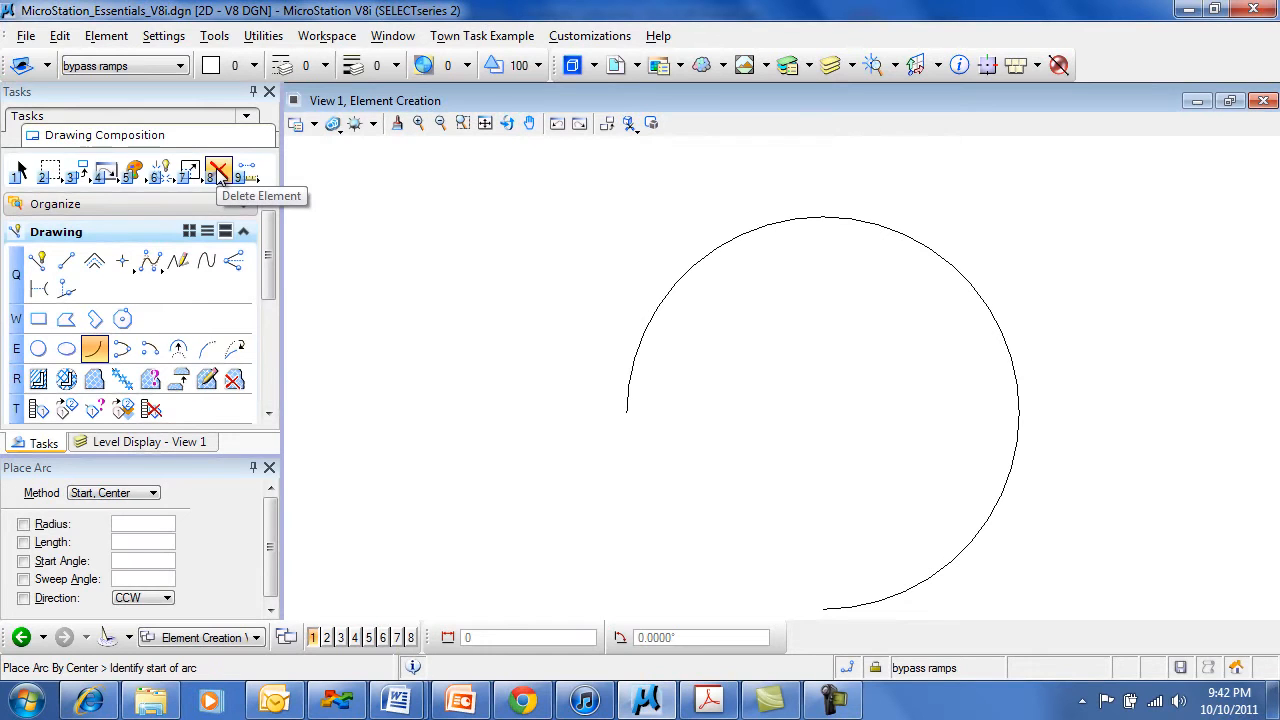
- Delete the 270° arc and place an upper semicircular arc of radius about 98 with the Center, Start method
click(219, 174)
click(629, 396)
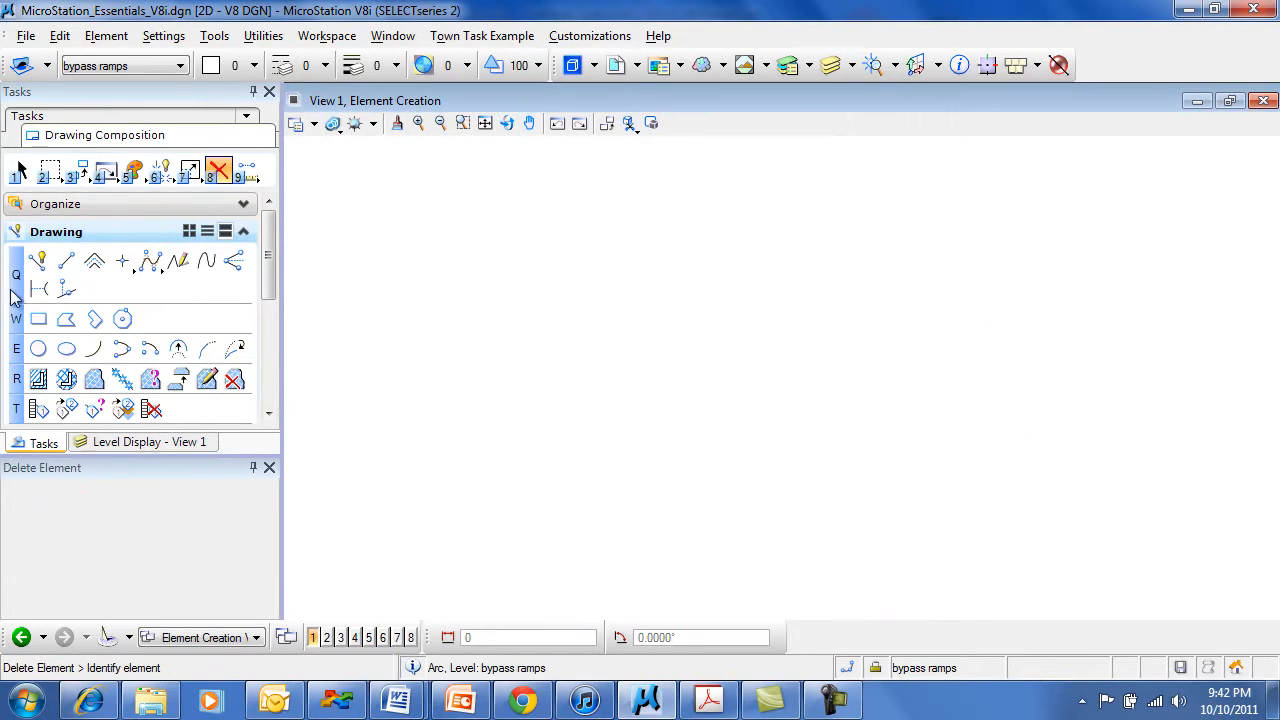
click(93, 348)
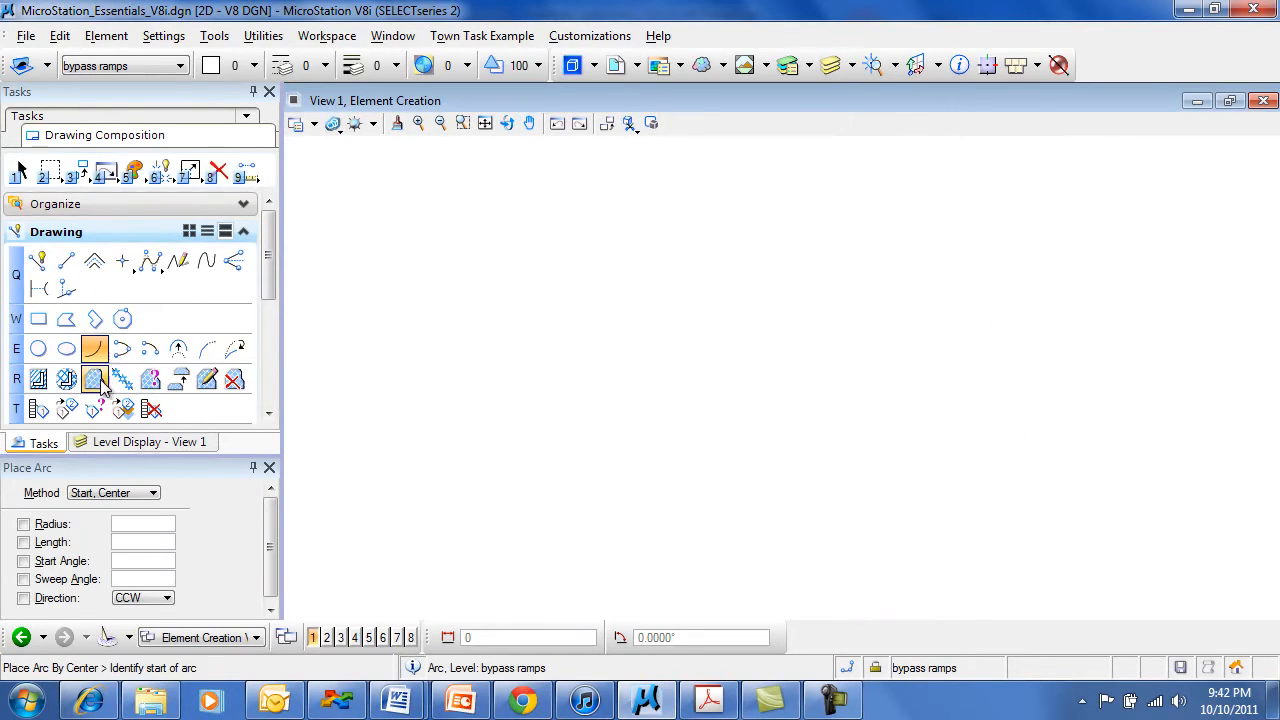
click(100, 493)
click(120, 508)
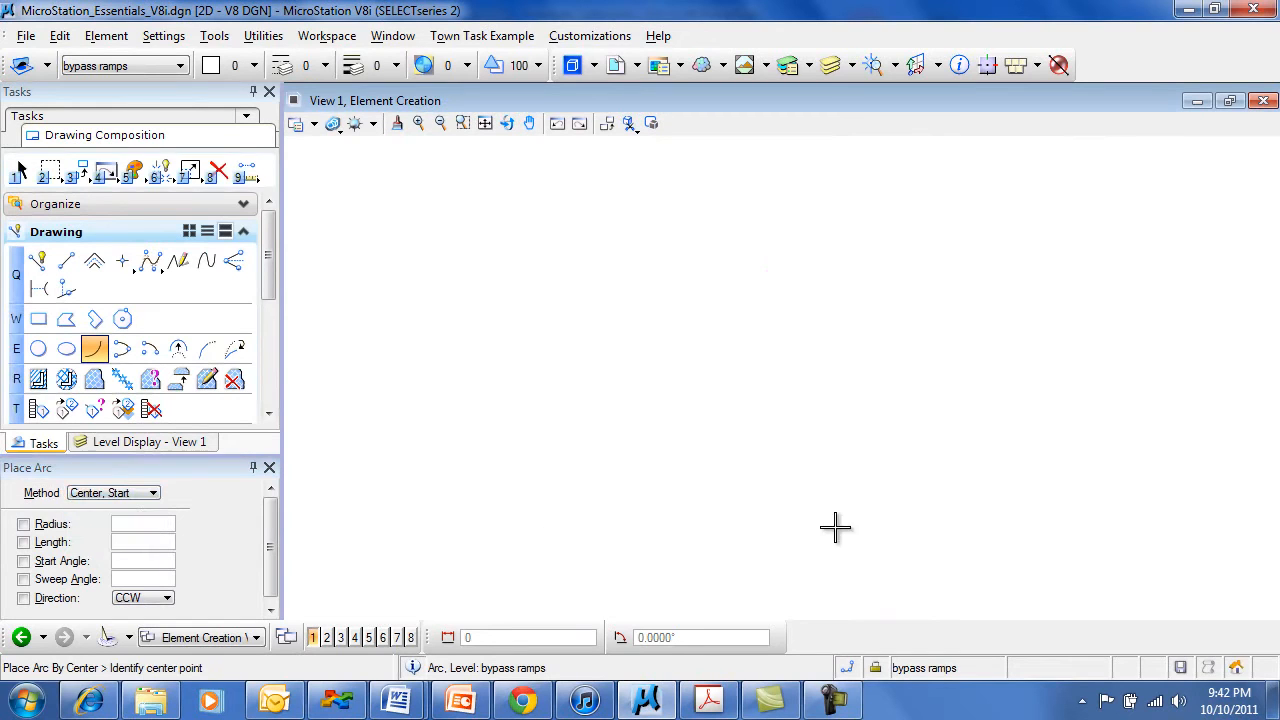
click(745, 412)
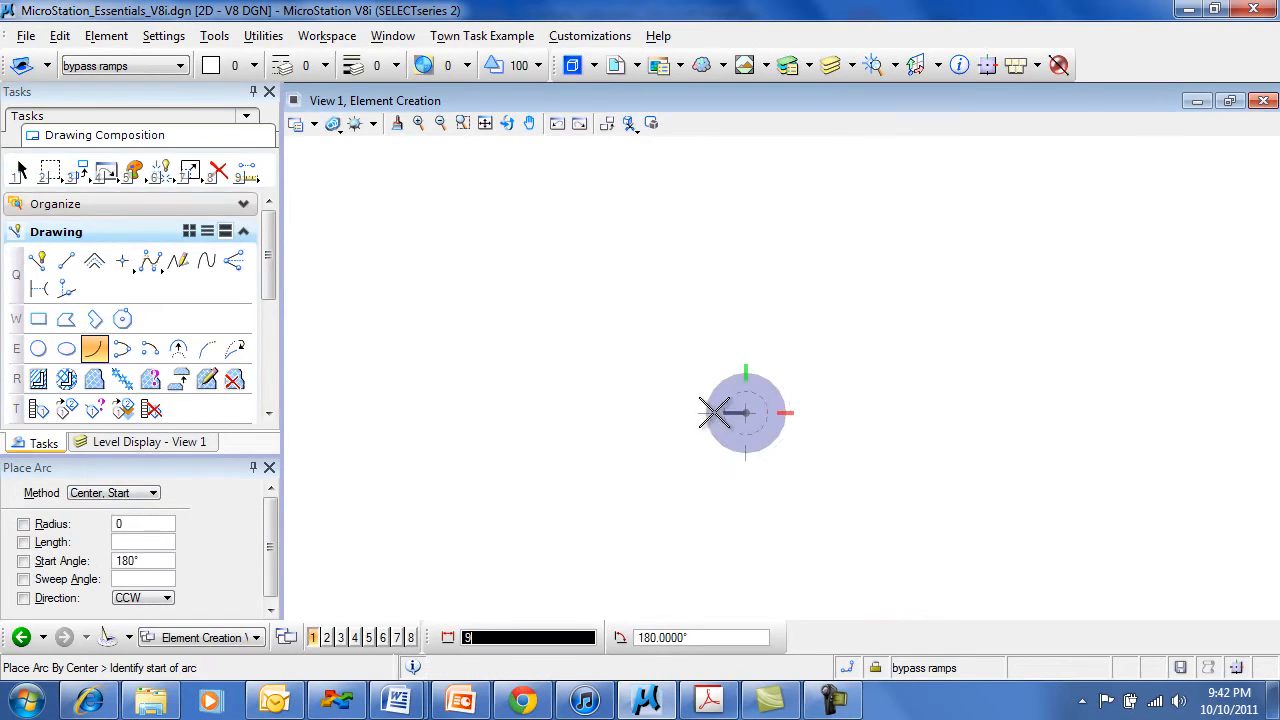
click(597, 415)
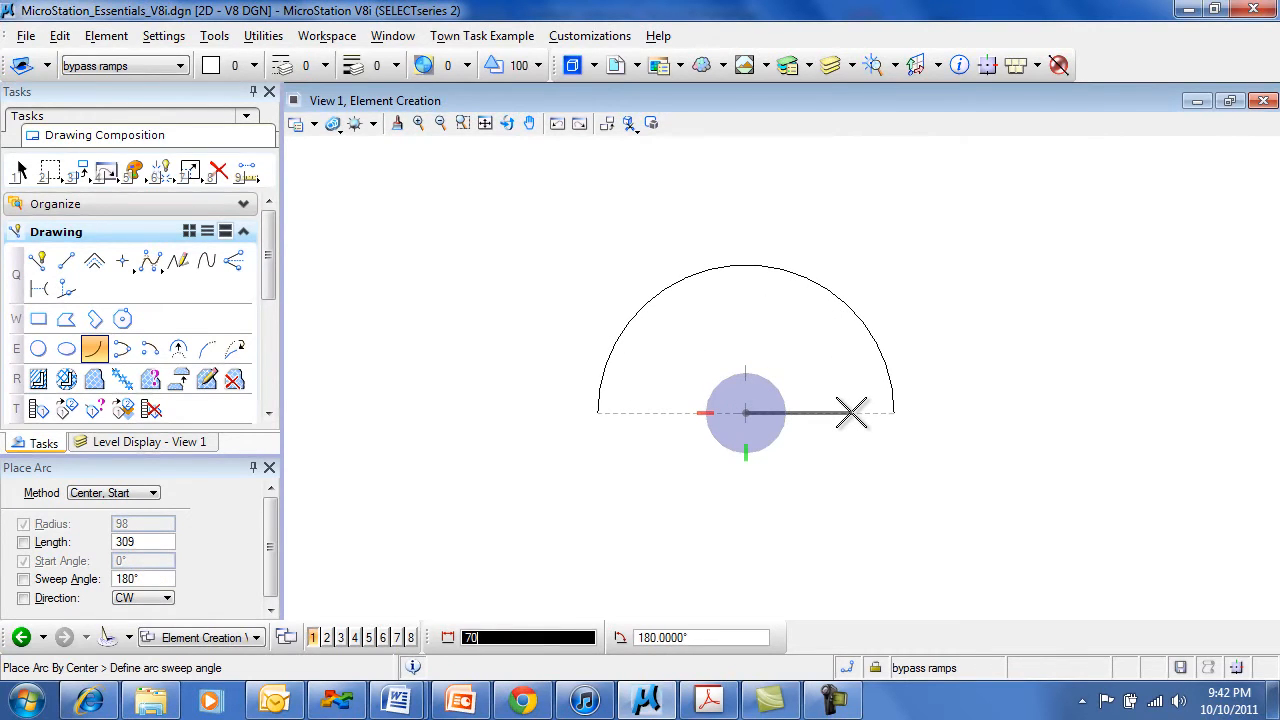
click(851, 412)
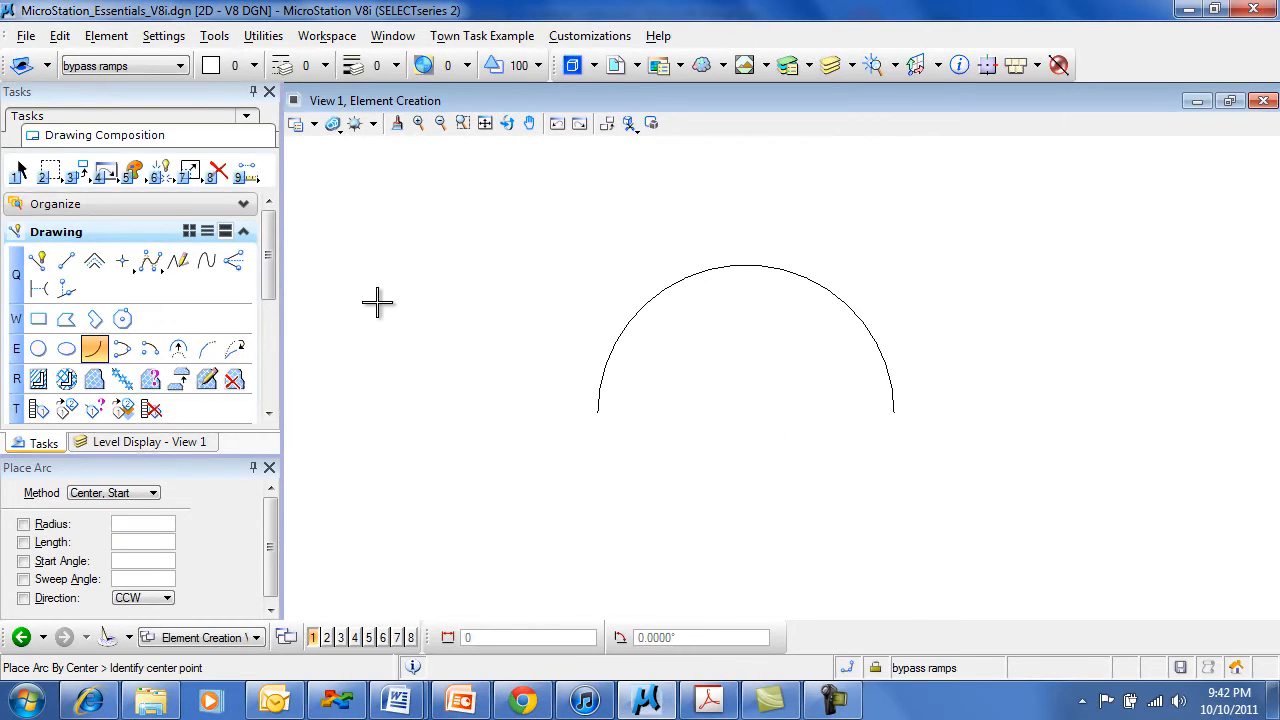
- Replace the semicircular arc with a downward-opening arc through three picked points using the Start, Mid, End method
click(219, 172)
click(597, 414)
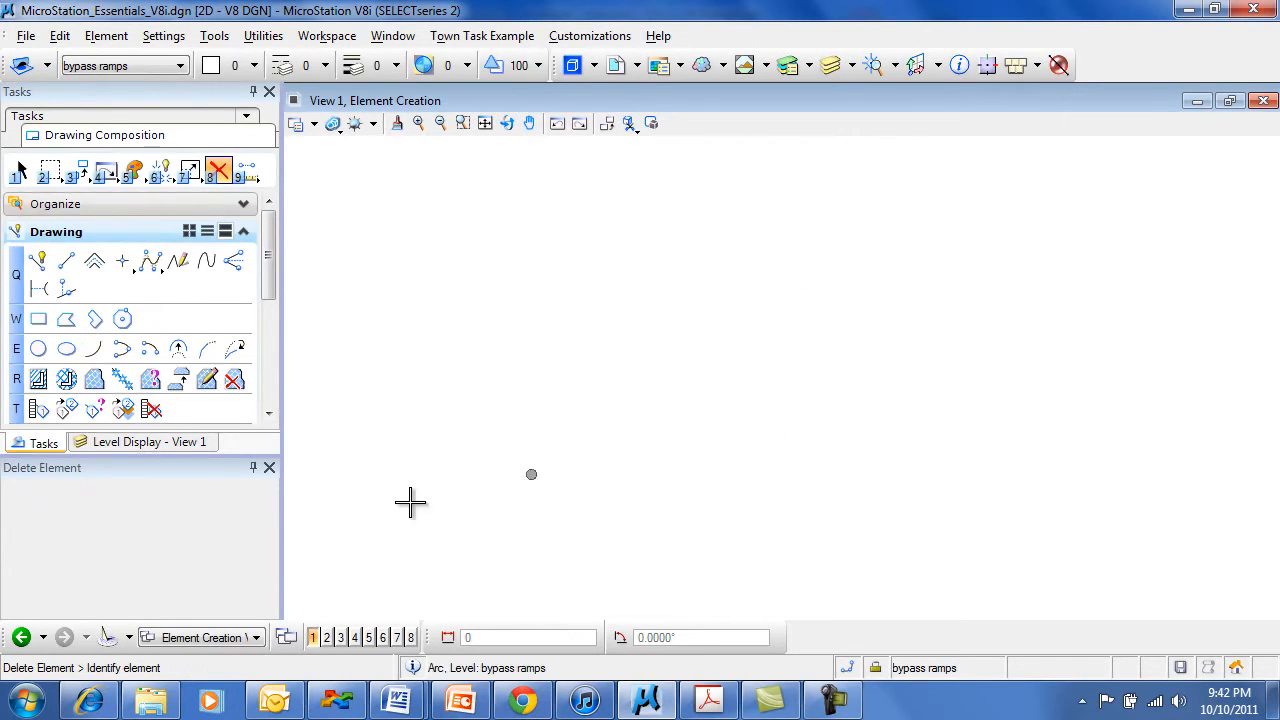
click(93, 348)
click(113, 493)
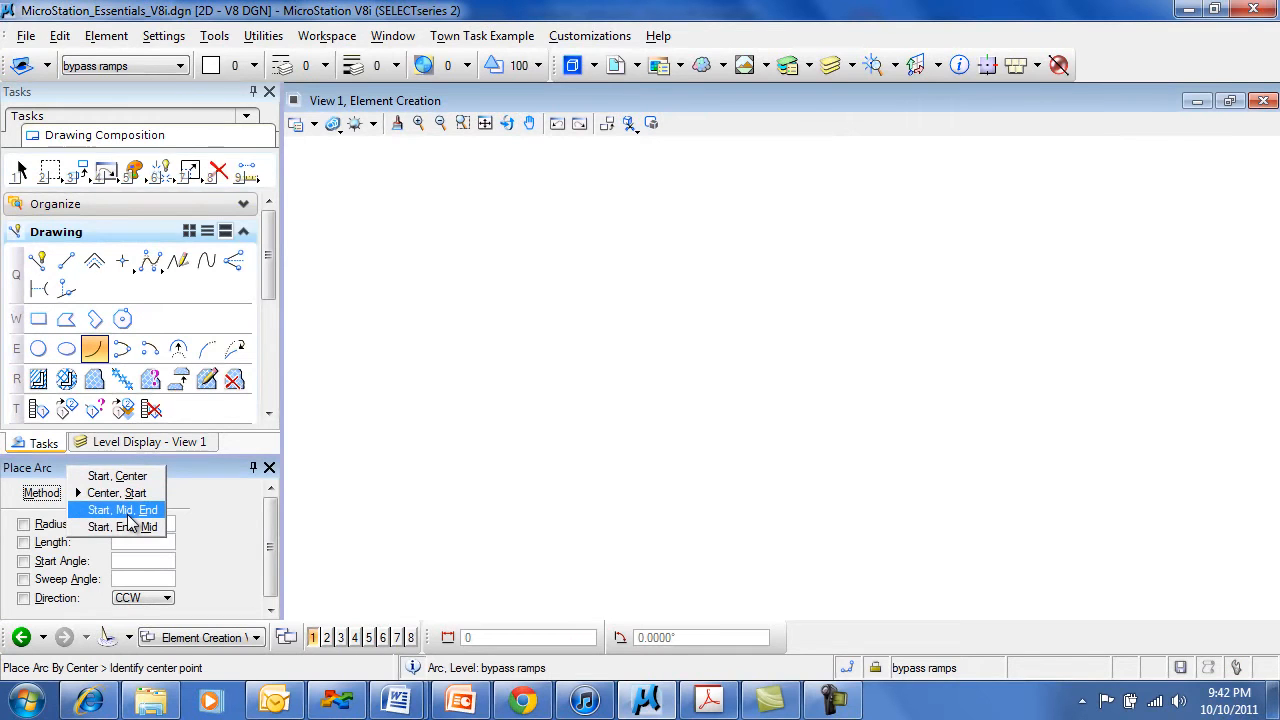
click(127, 515)
click(609, 457)
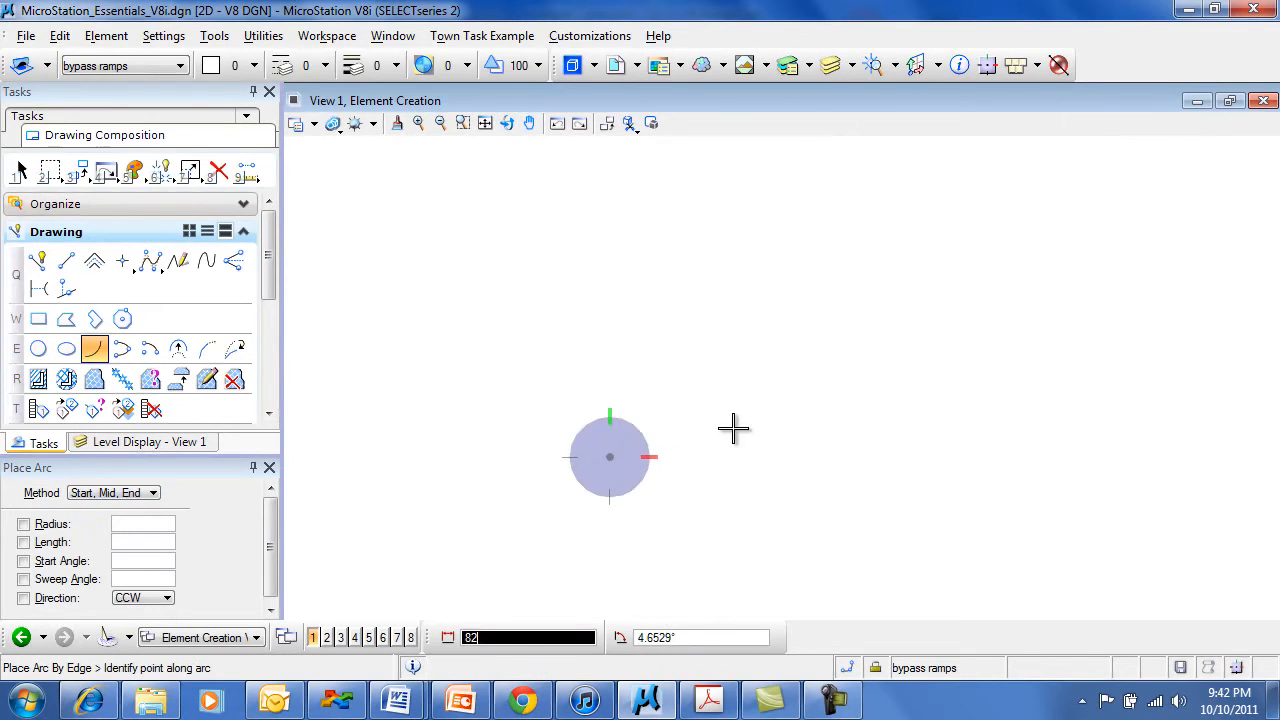
click(785, 316)
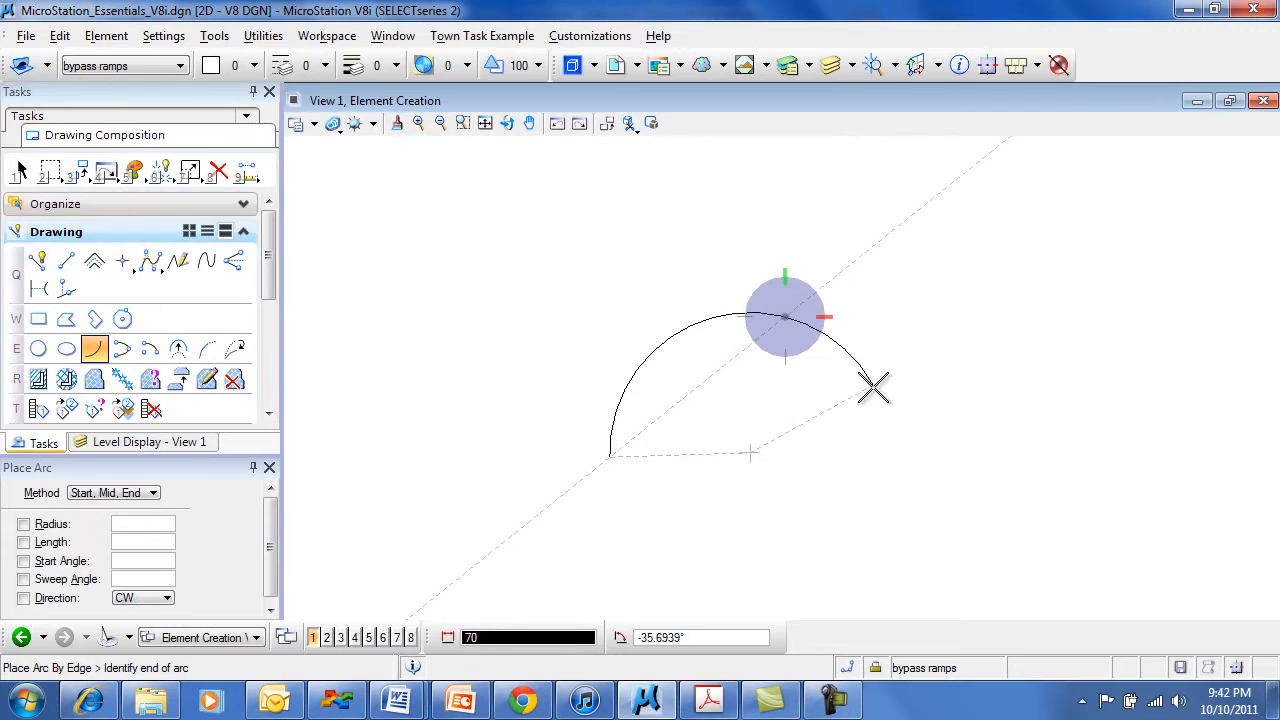
click(888, 505)
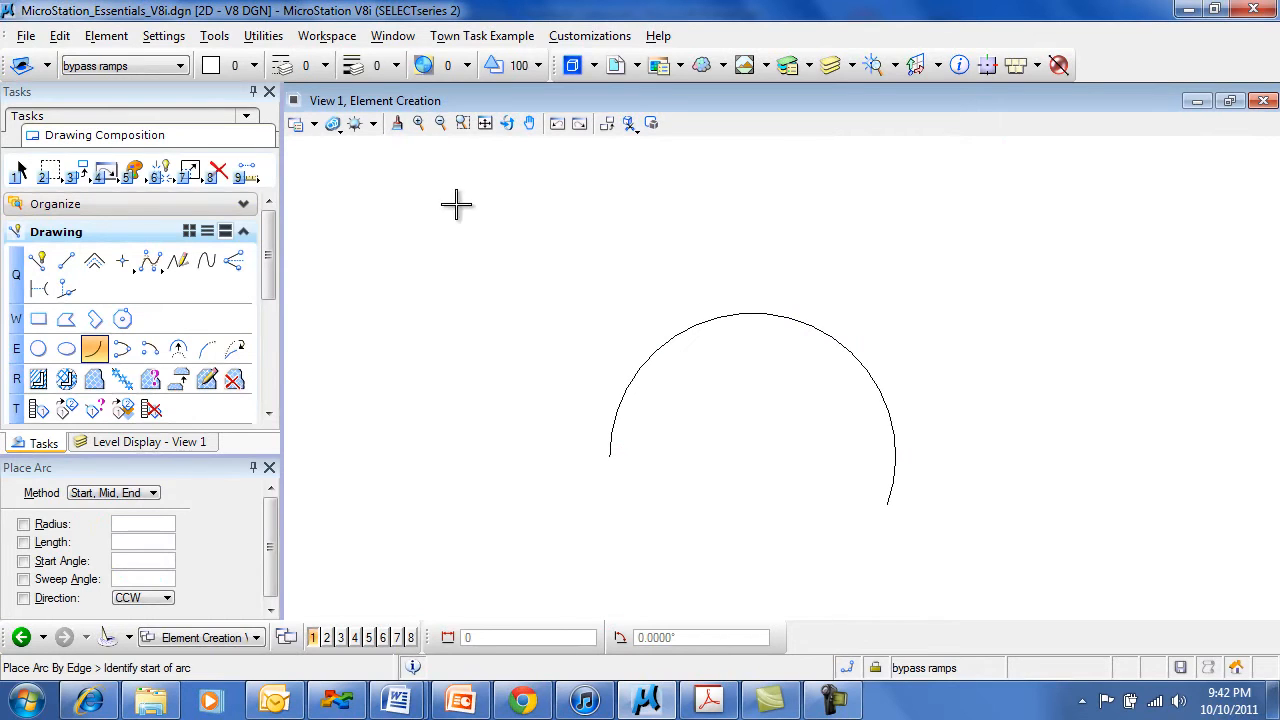
- Delete that arc and place an upper arc of radius about 98 and sweep about 179° with the Start, End, Mid method
click(218, 172)
click(620, 408)
click(94, 348)
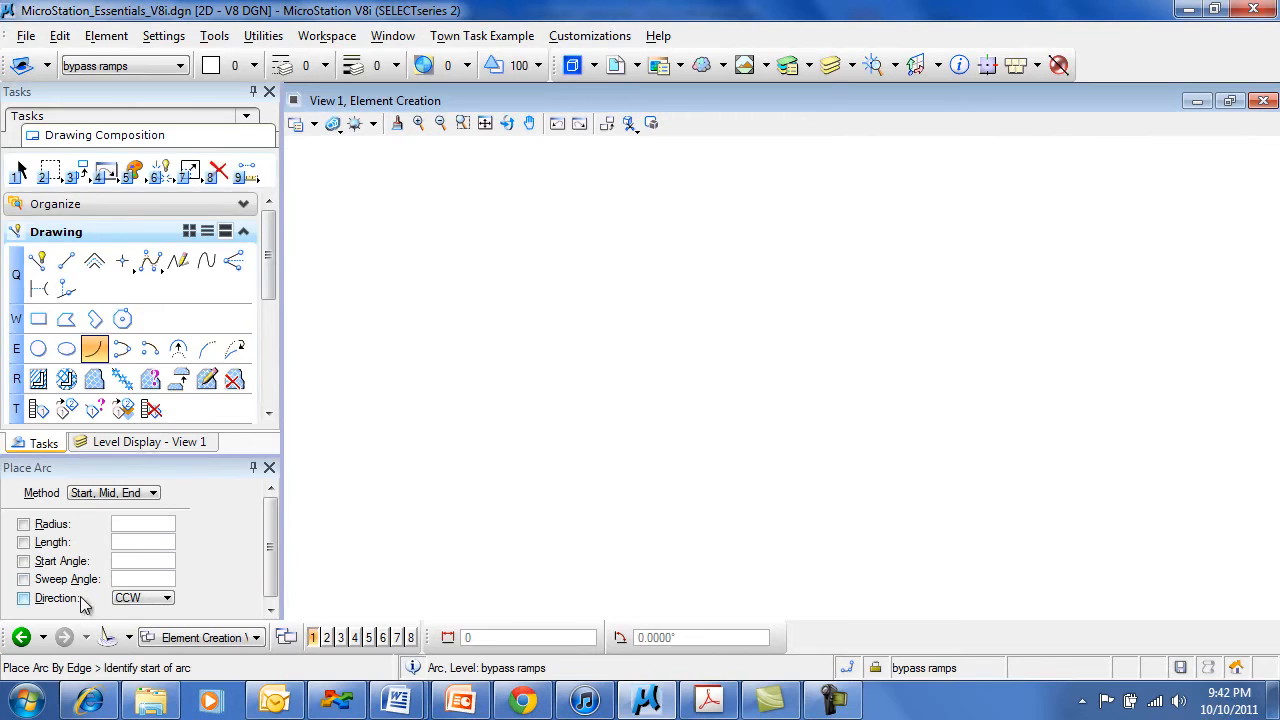
click(110, 492)
click(118, 506)
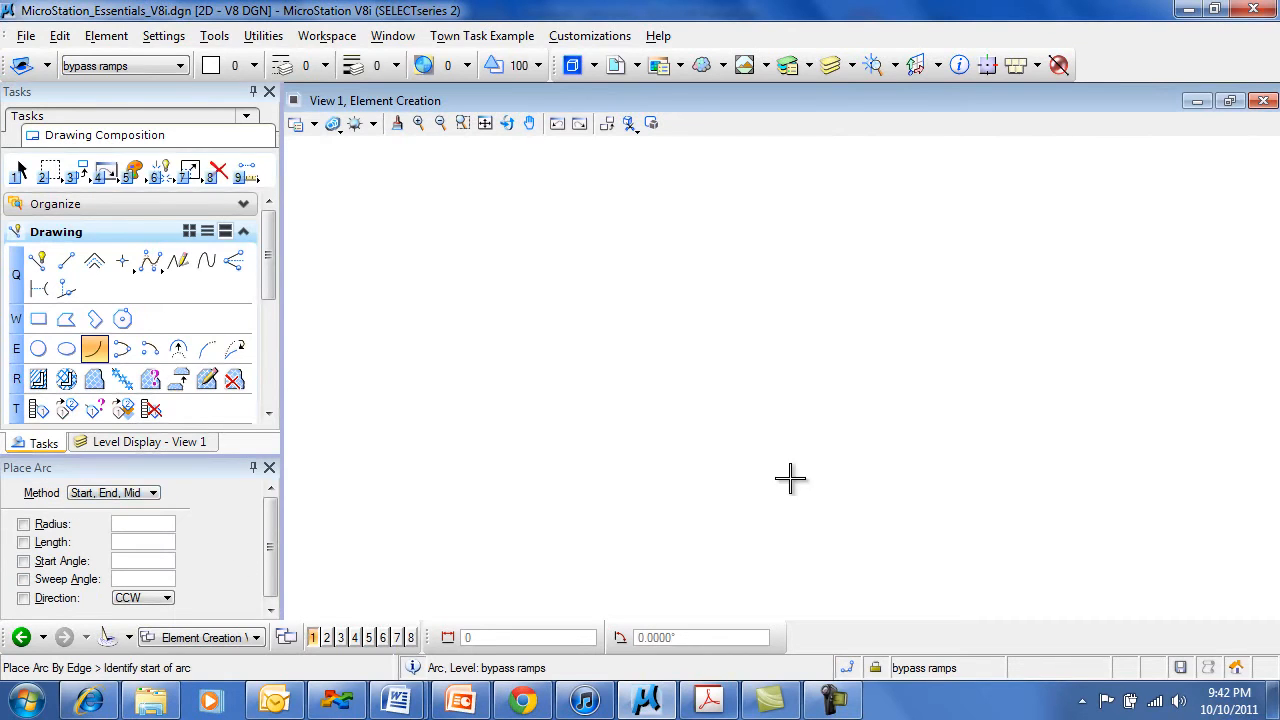
click(551, 438)
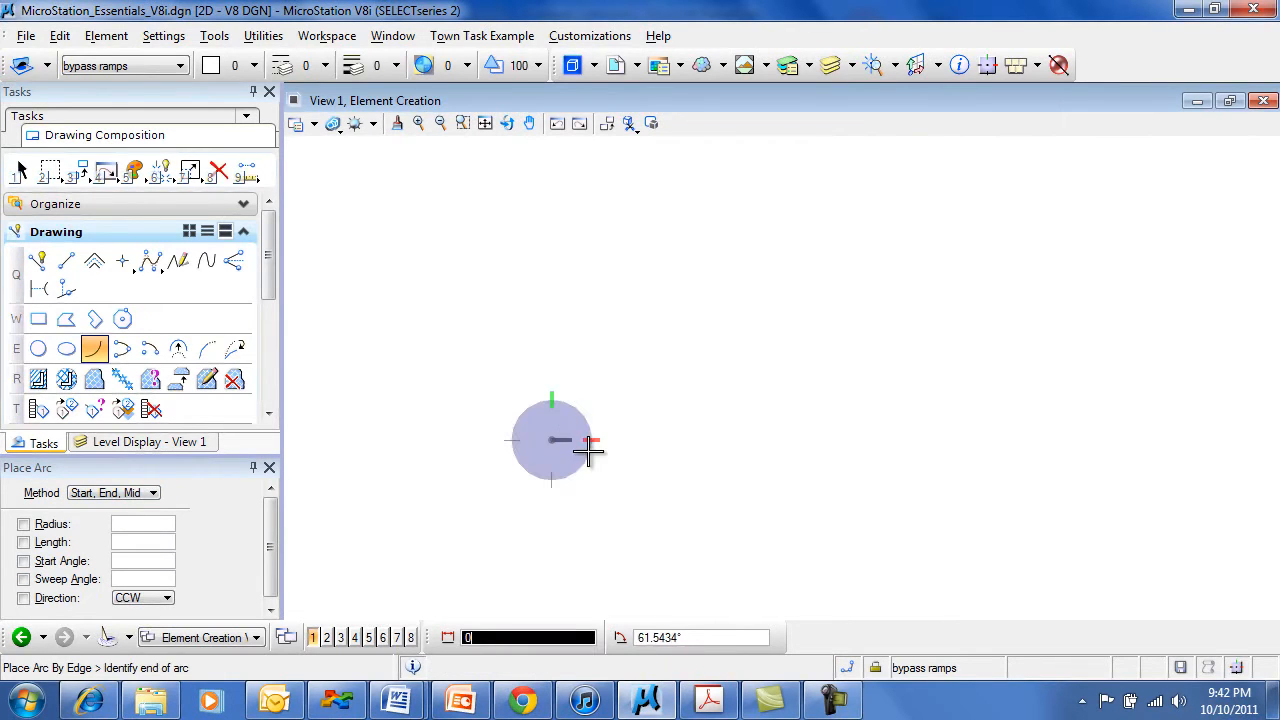
click(845, 432)
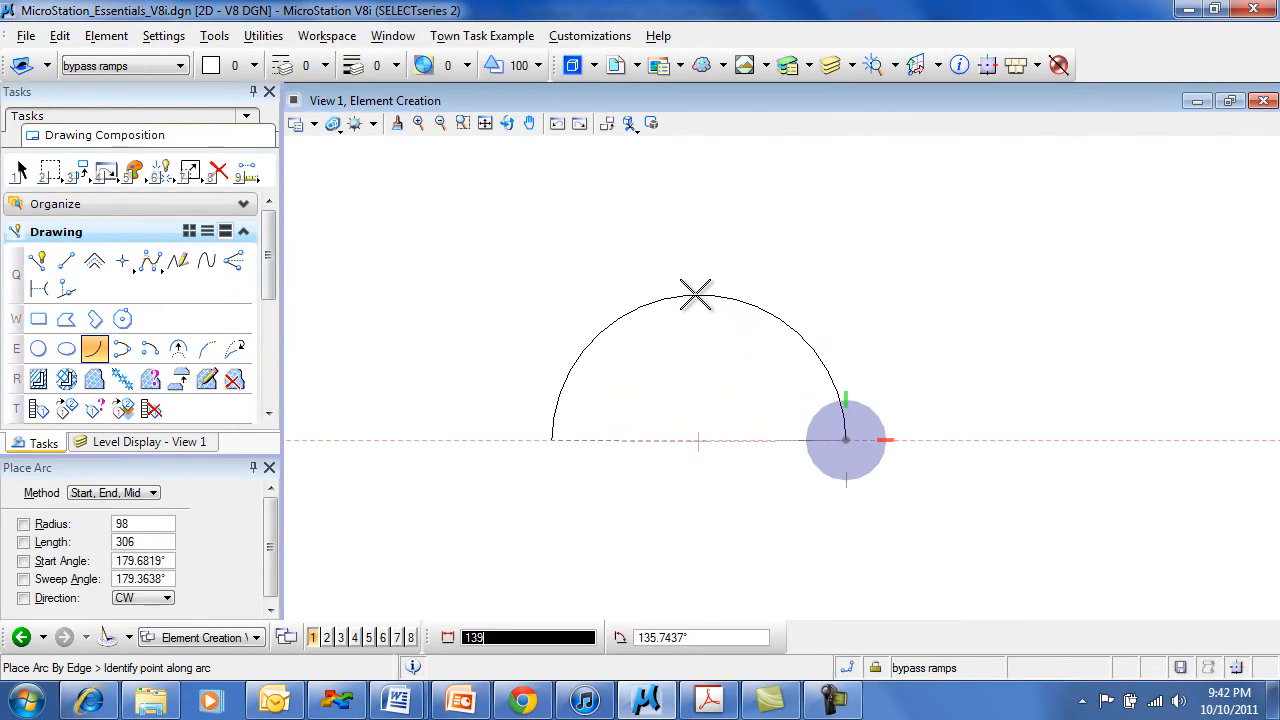
click(696, 295)
- Delete the arc, lock the arc radius at 75 and place a shallow upper arc with endpoints about 122 apart
mouse_move(726, 707)
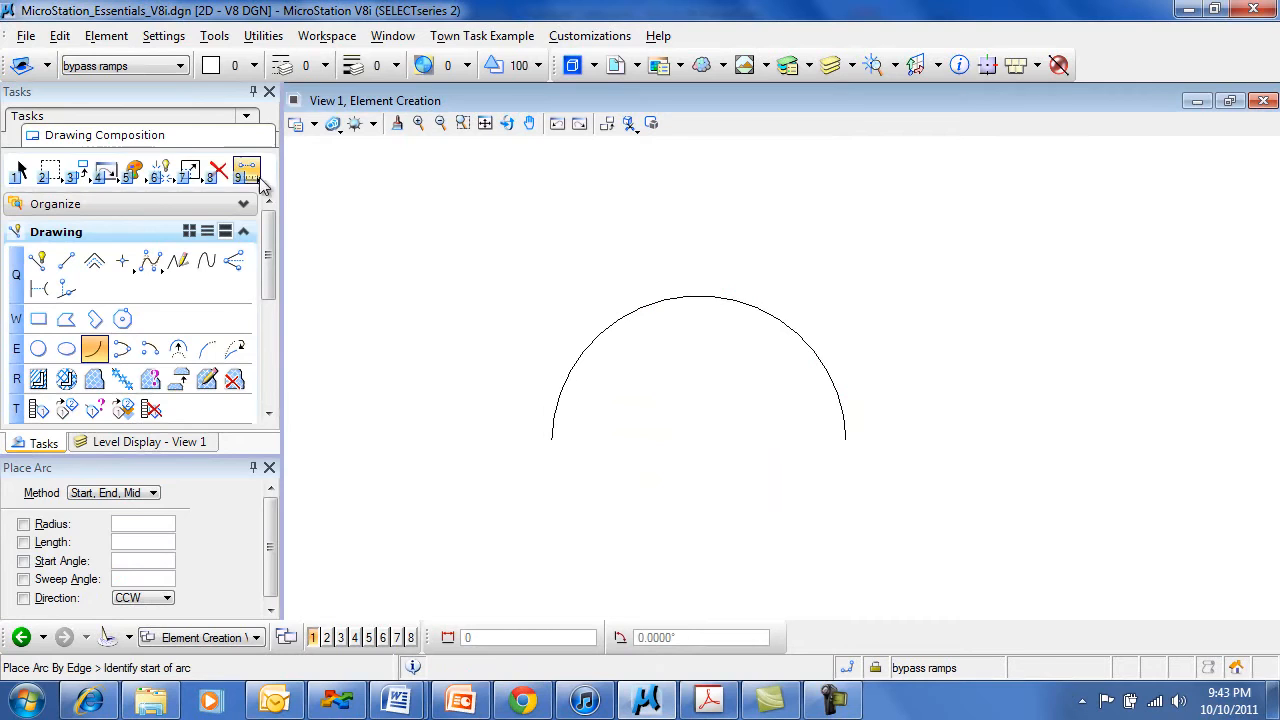
click(219, 171)
click(558, 403)
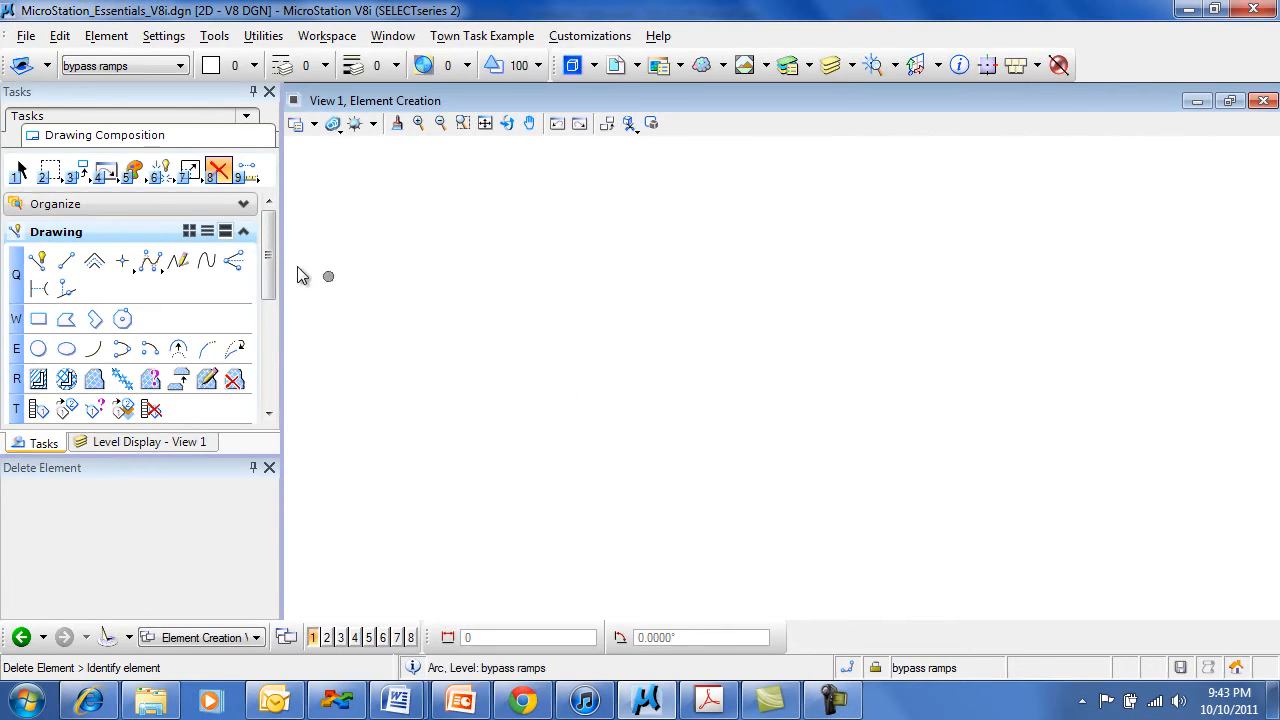
click(94, 348)
click(56, 530)
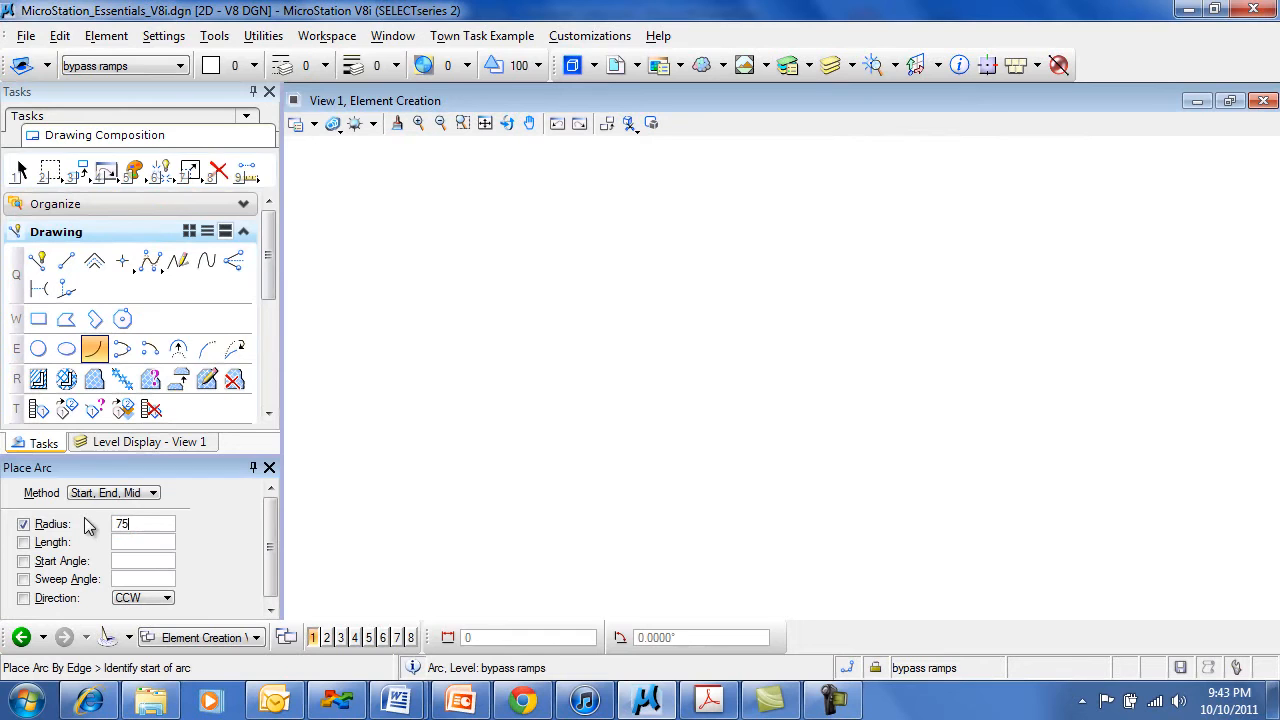
click(603, 409)
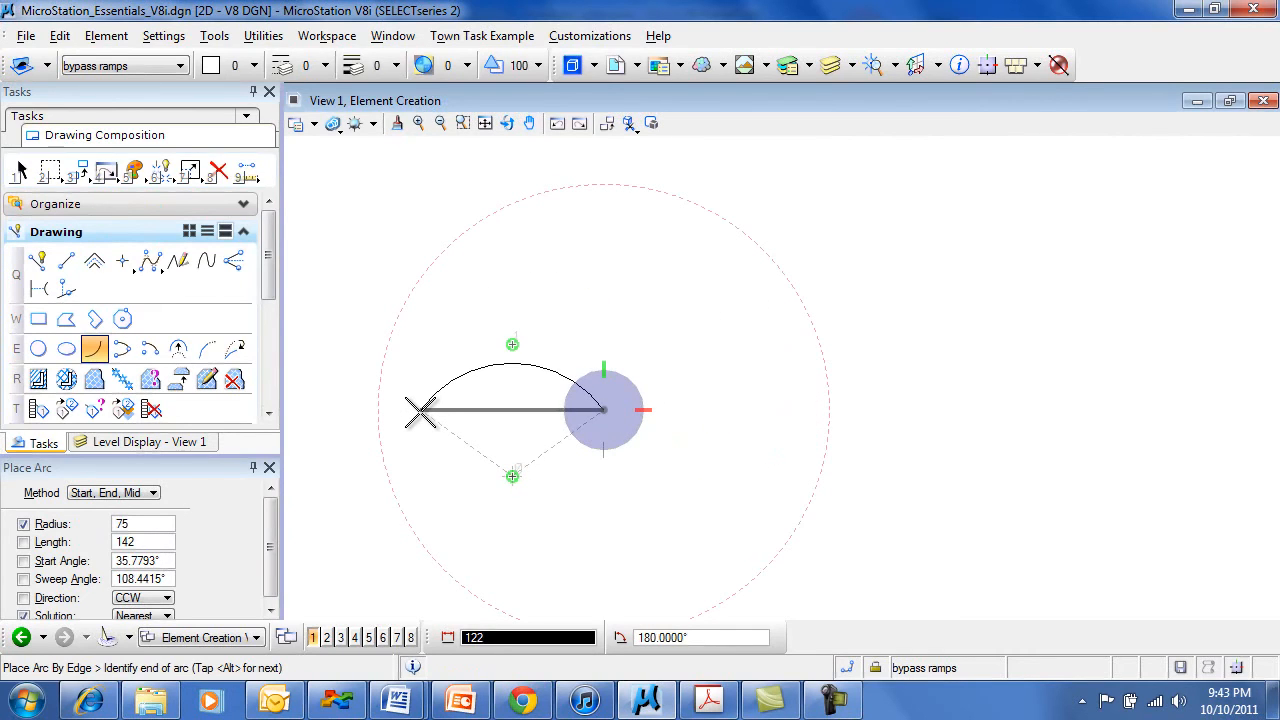
click(420, 411)
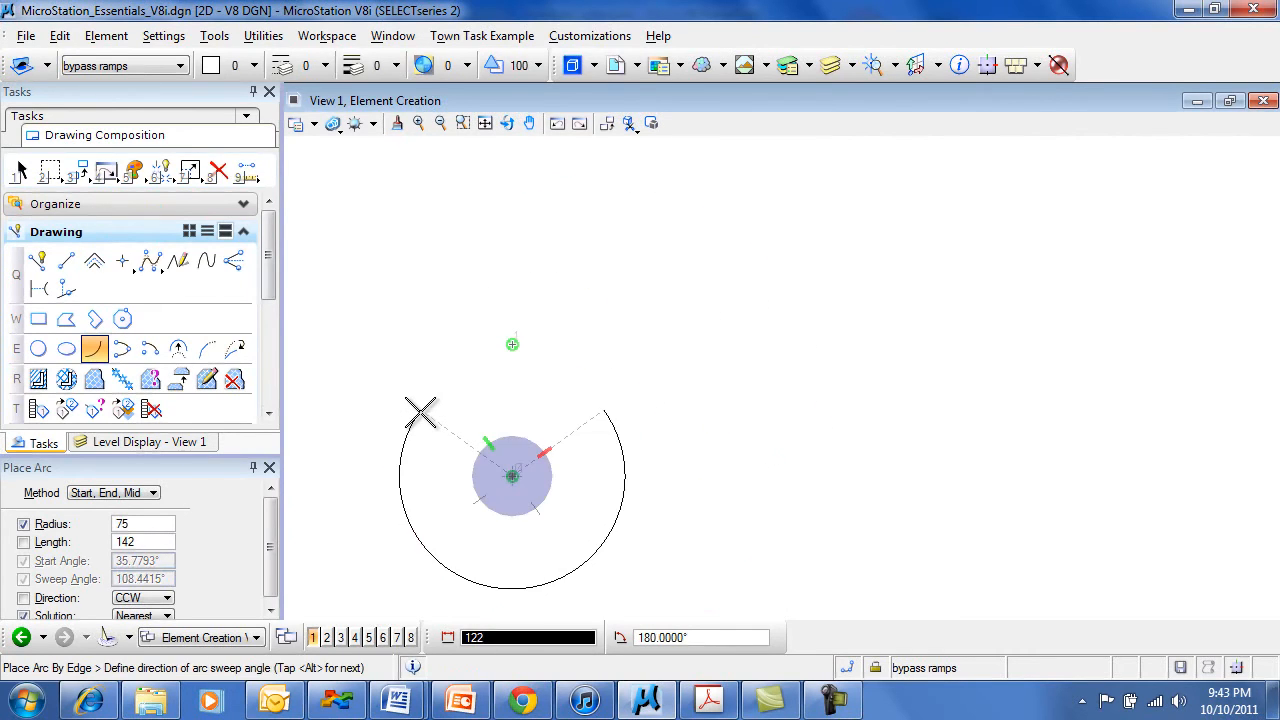
click(524, 389)
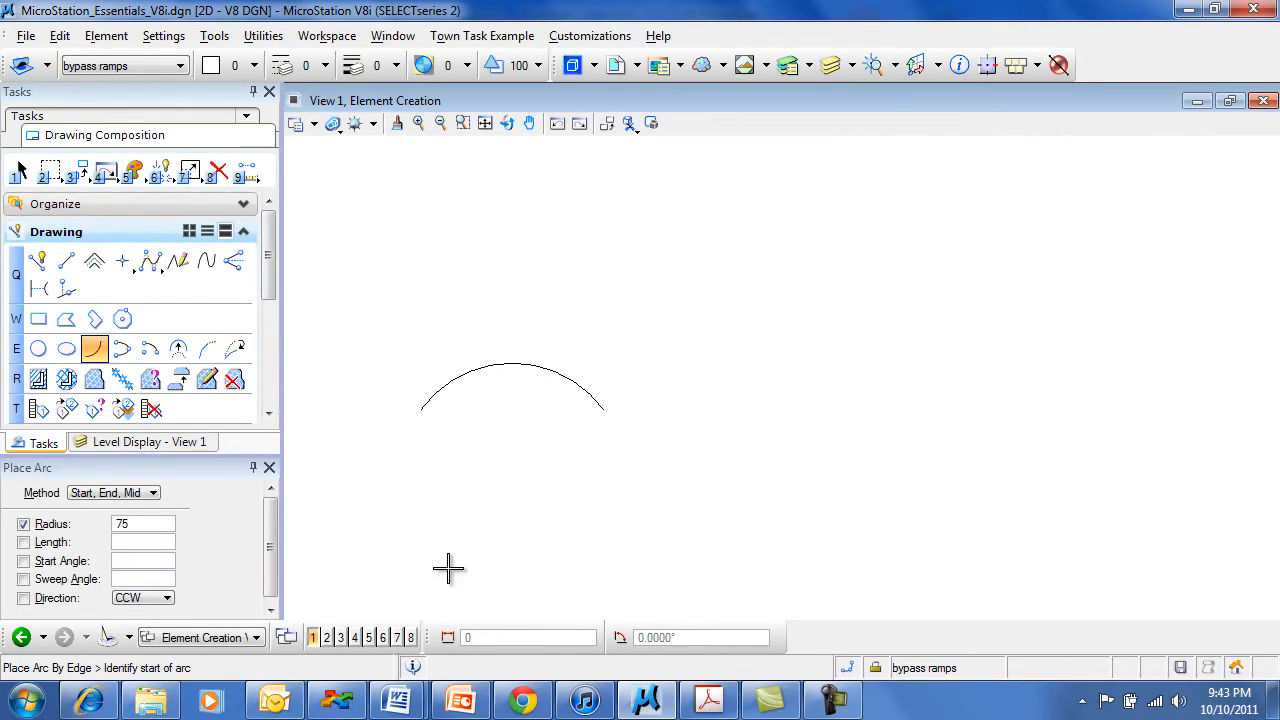
- Replace the radius lock with a locked arc length of 200 and place a second upper arc with the Start, End, Mid method
click(23, 524)
click(24, 542)
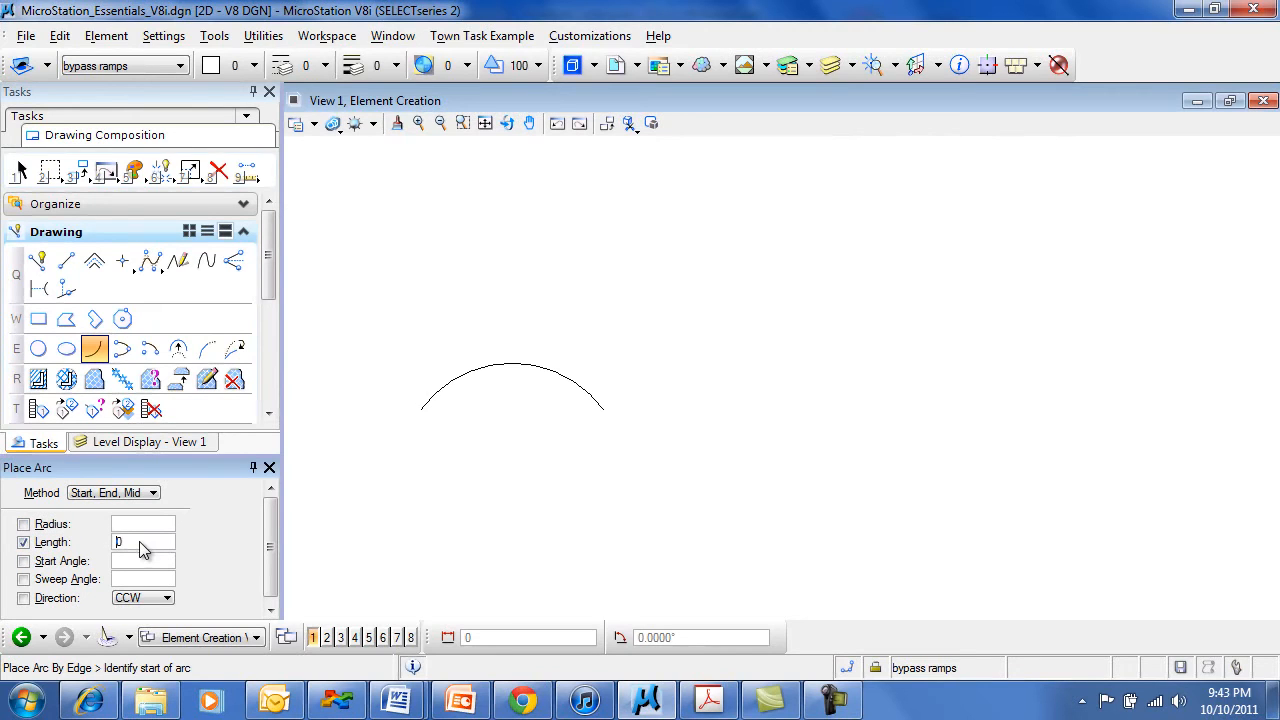
text(200)
key(Tab)
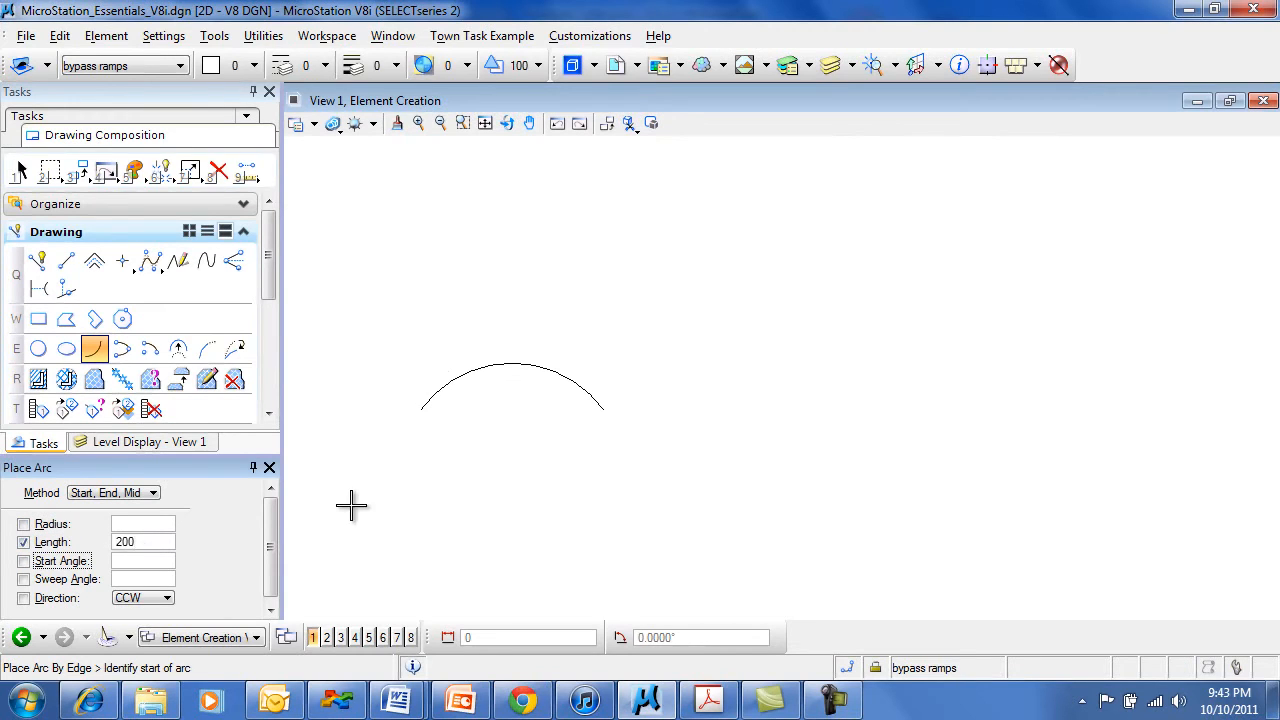
click(757, 413)
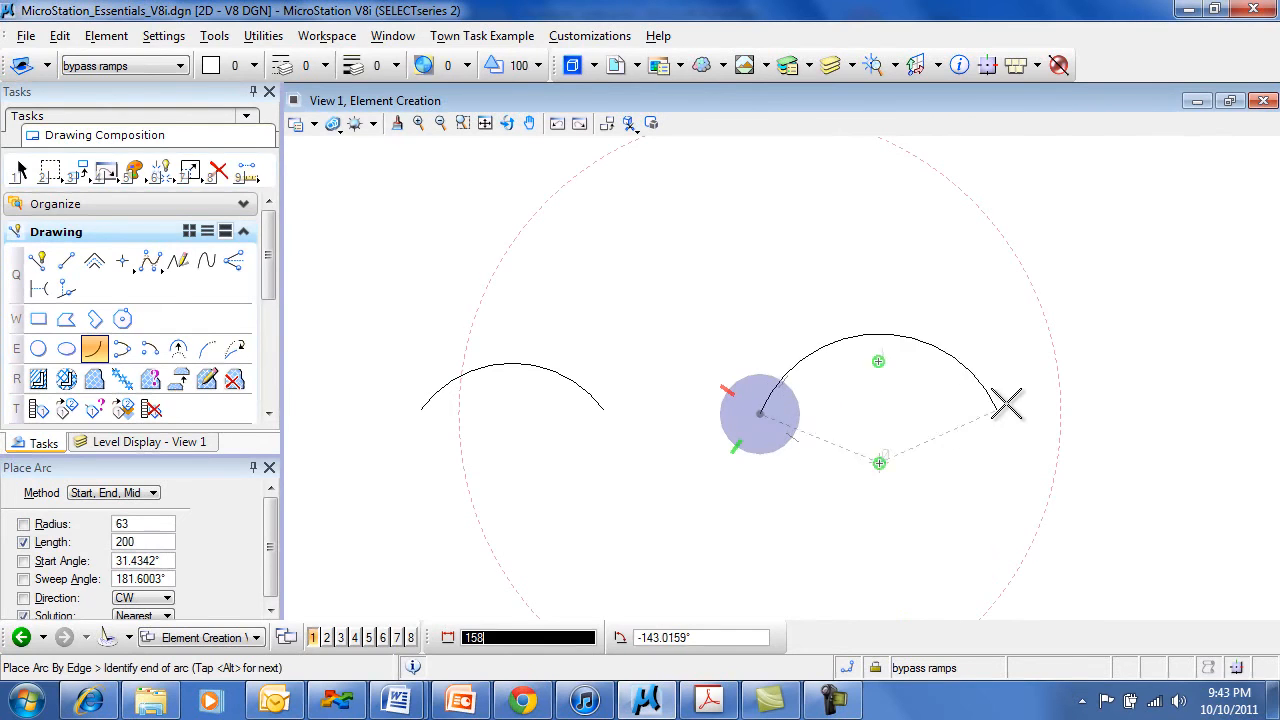
click(988, 398)
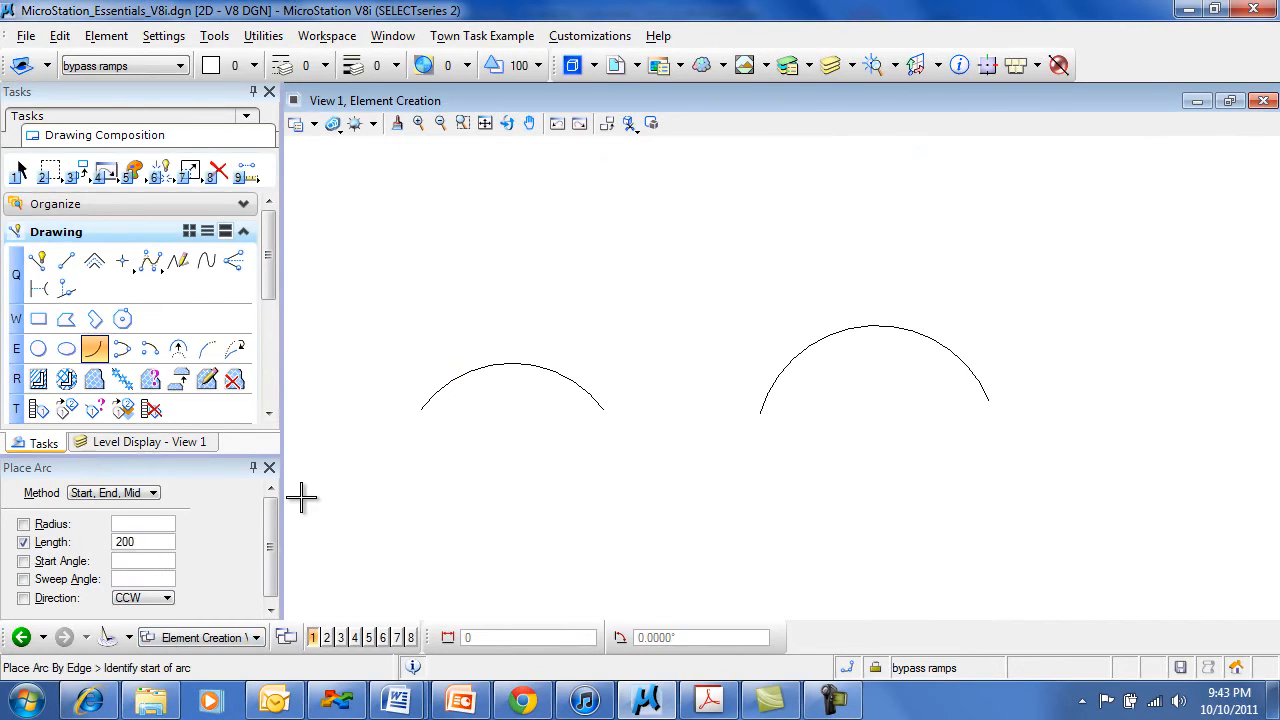
- Undo the last two arcs and replace the length lock with a 90° start angle and a 180° sweep angle
key(ctrl+z)
key(ctrl+z)
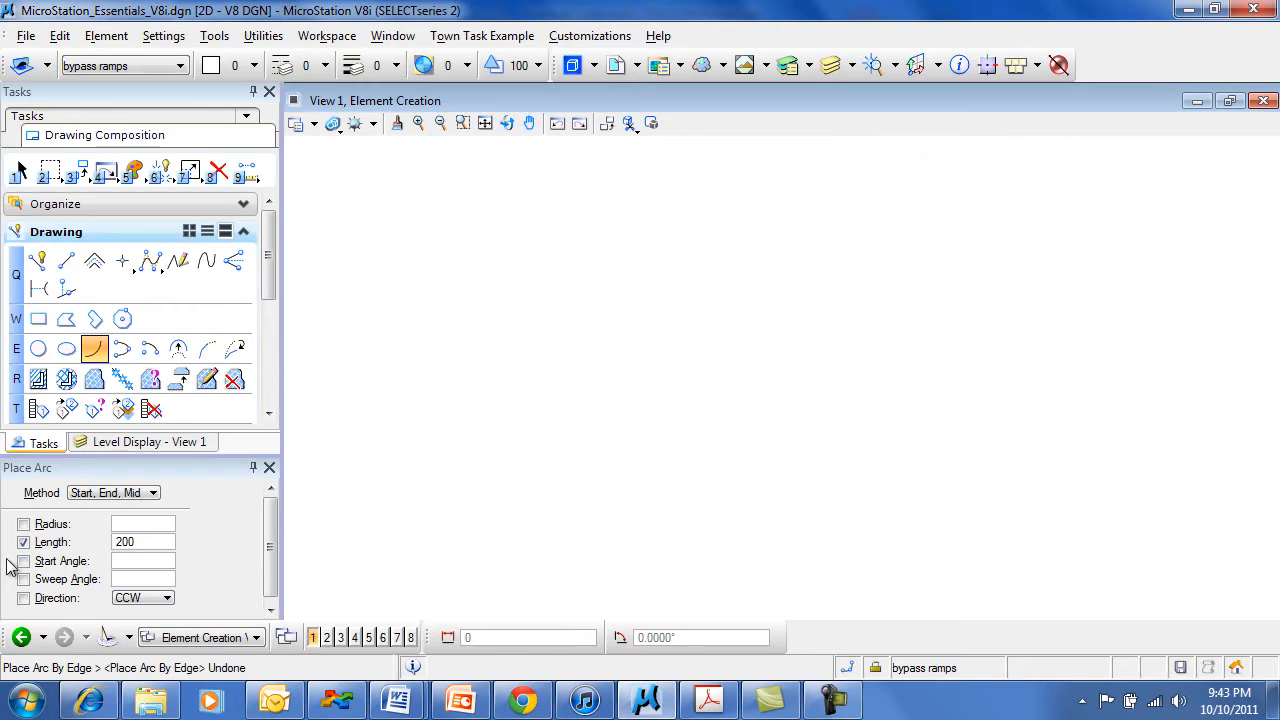
click(23, 542)
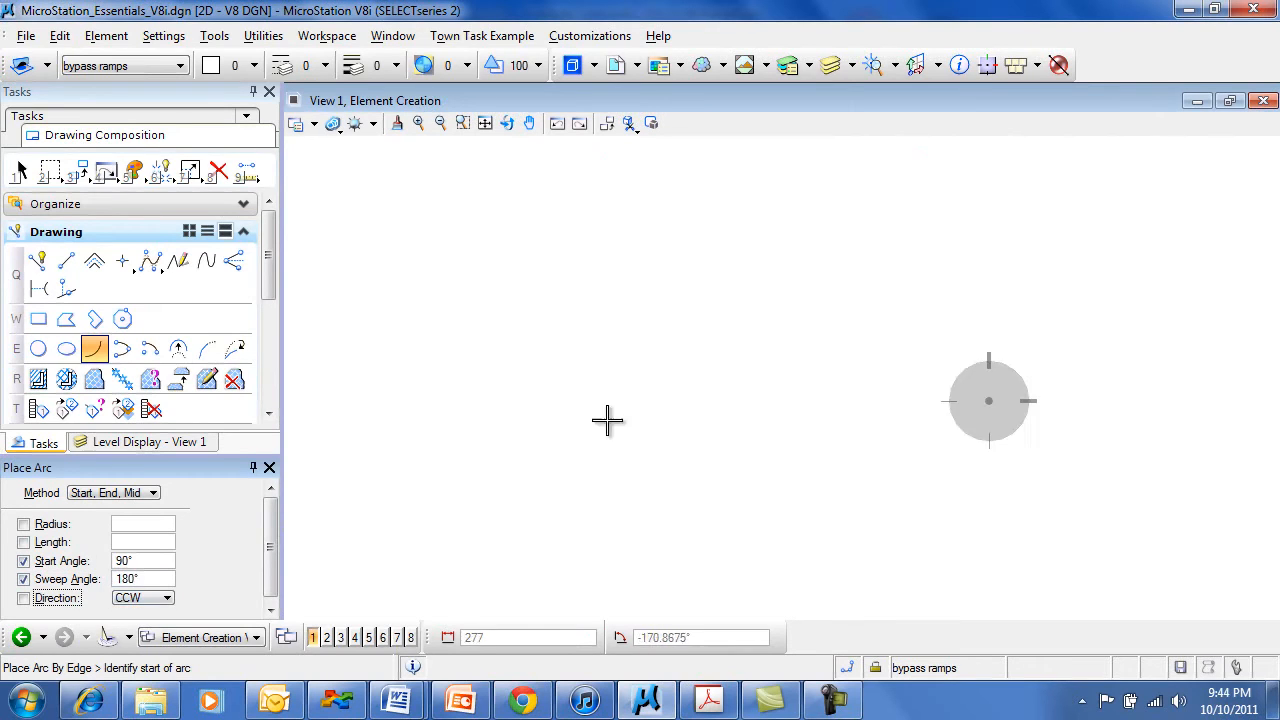
- Abandon the arc started by its endpoints and switch the arc placement method to Start, Center
click(568, 438)
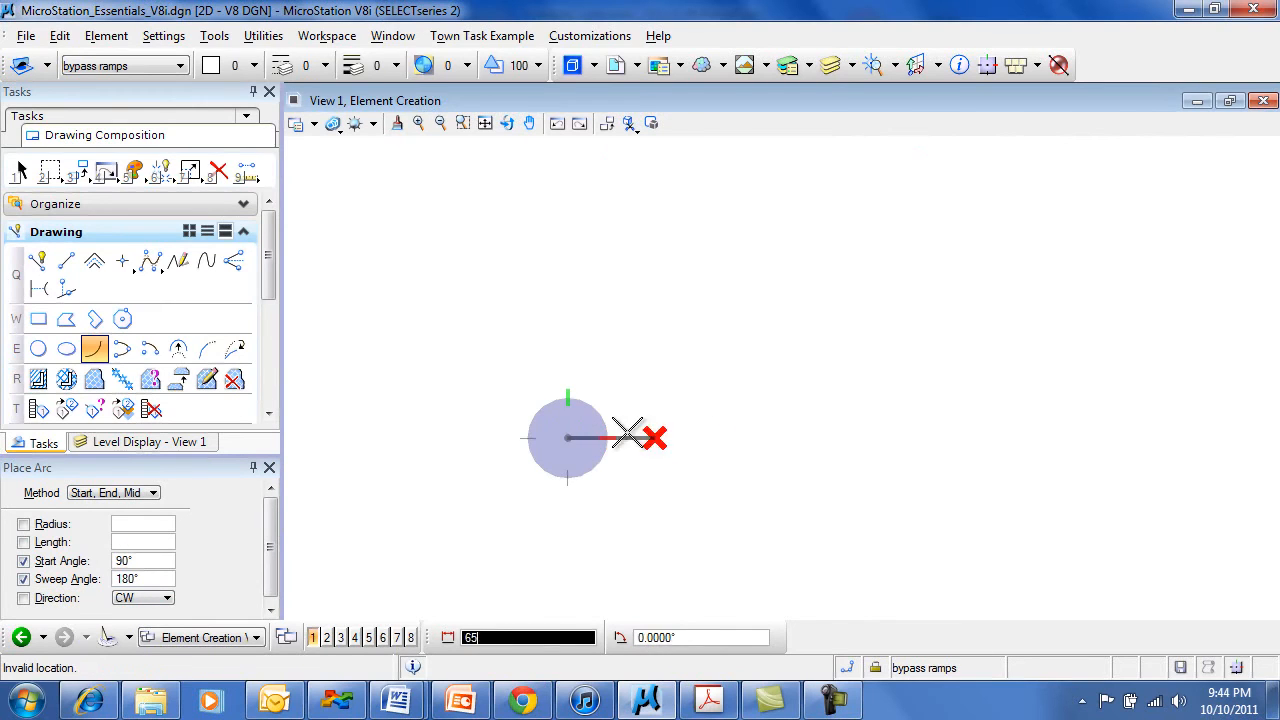
click(112, 492)
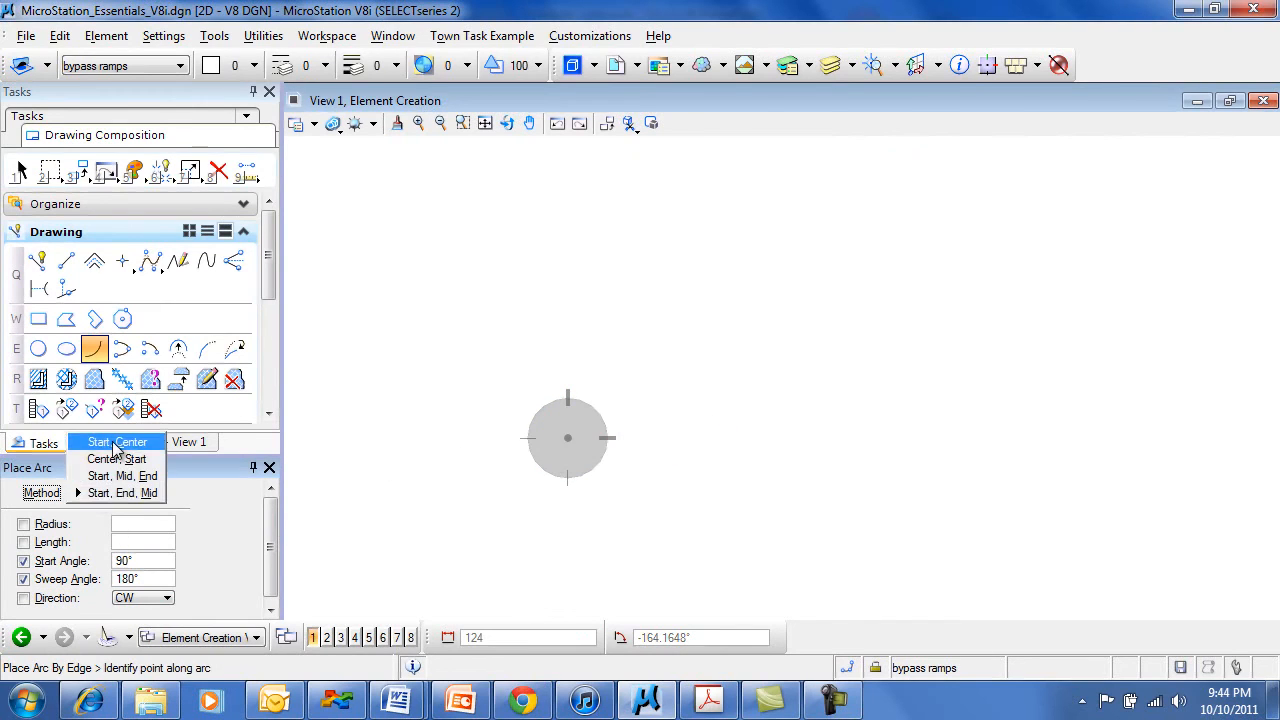
click(117, 441)
click(634, 430)
text(70)
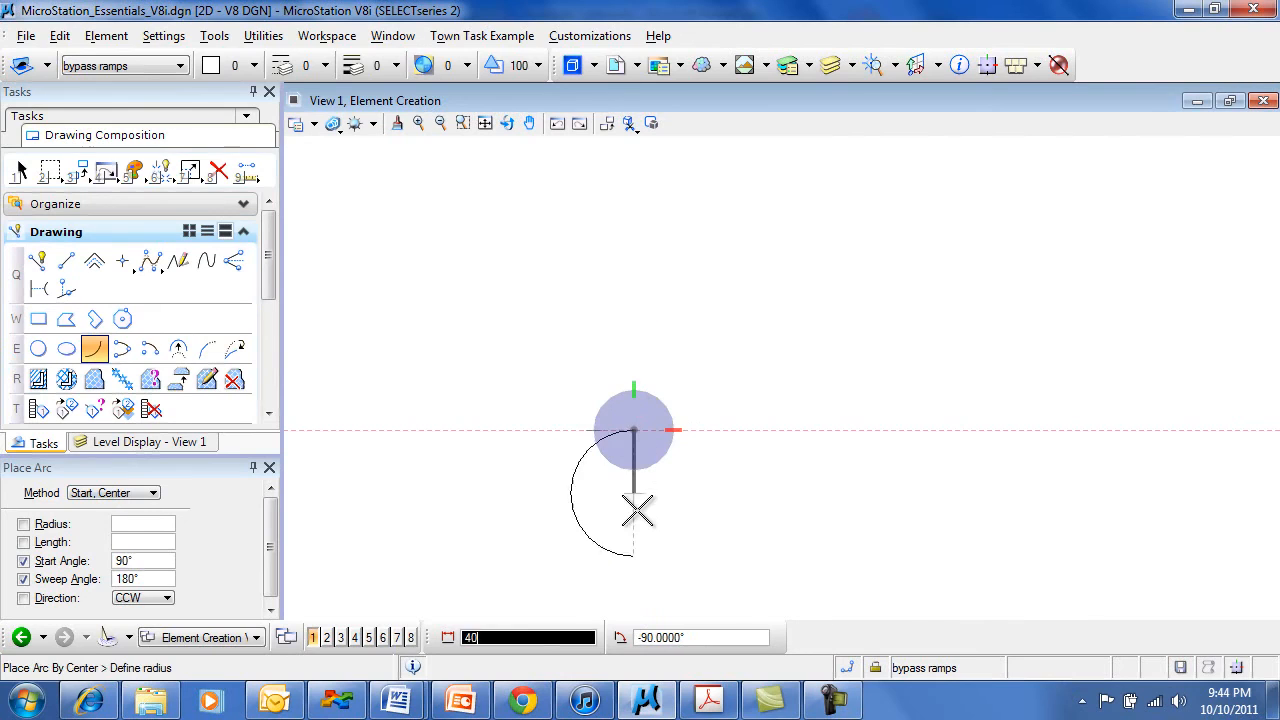
click(638, 511)
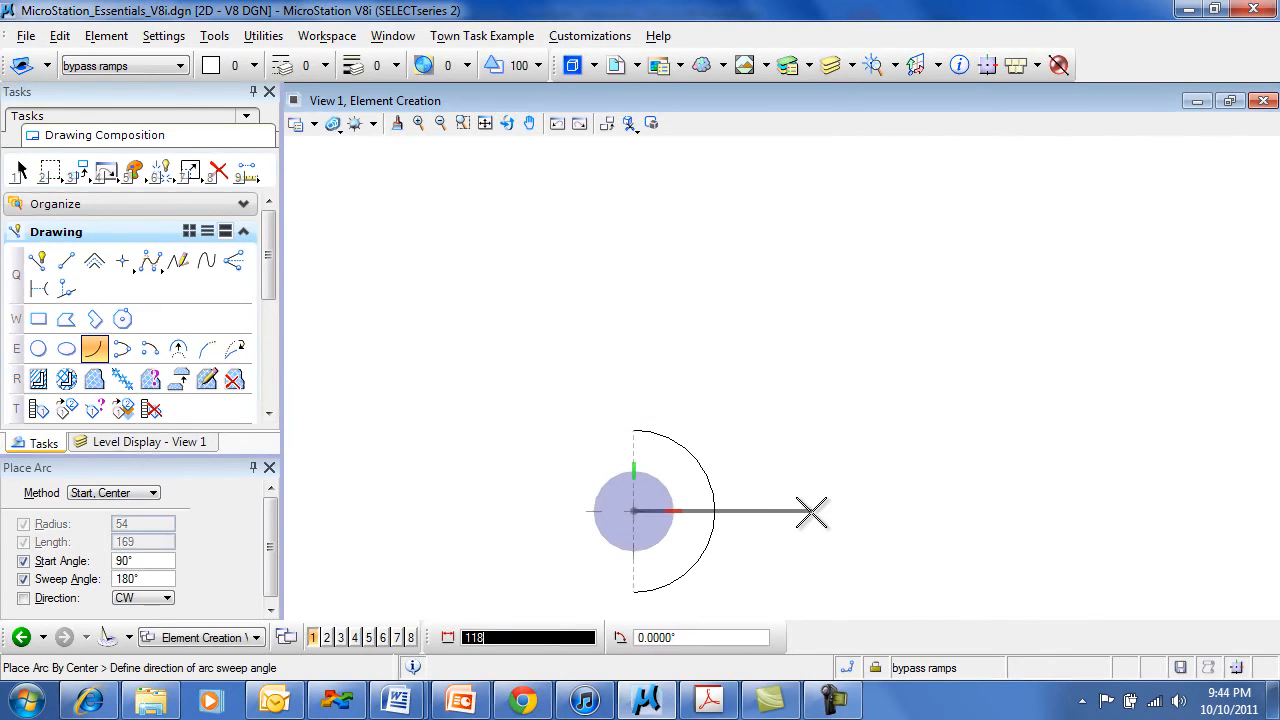
right_click(959, 378)
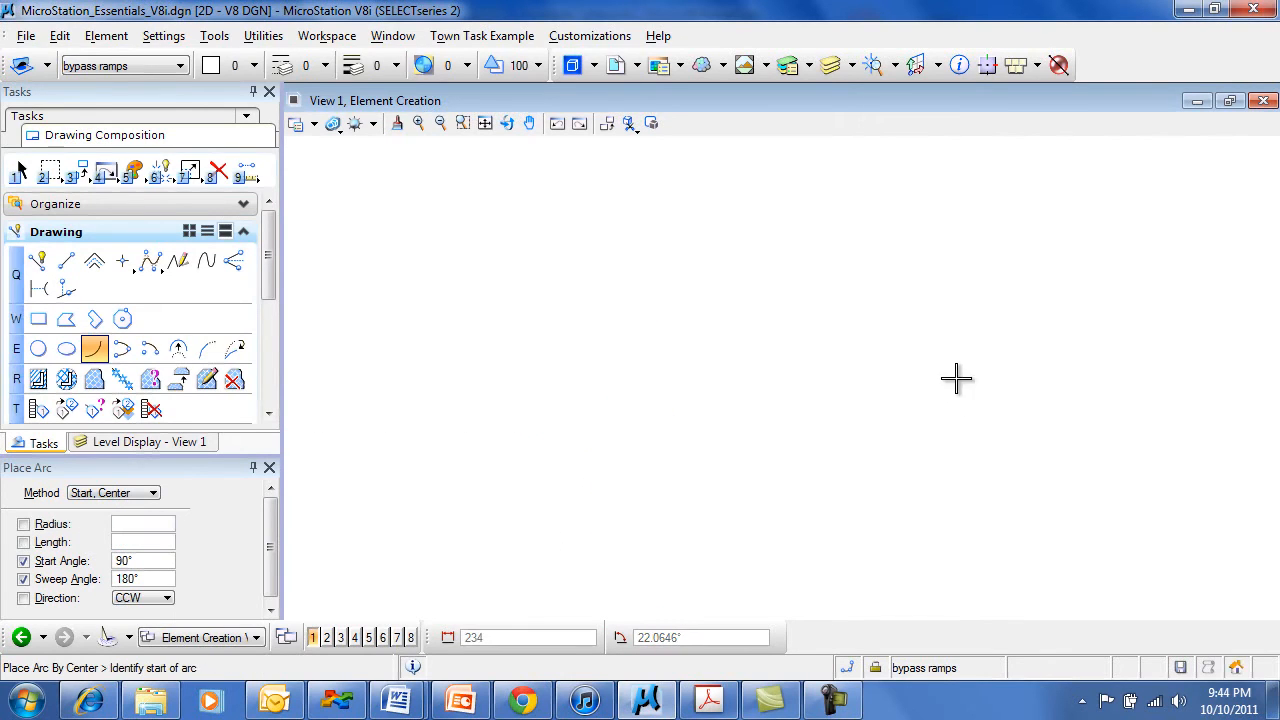
- Place a counter-clockwise semicircular arc of radius about 80, bulging left, with its start point directly above its center
click(694, 253)
click(694, 373)
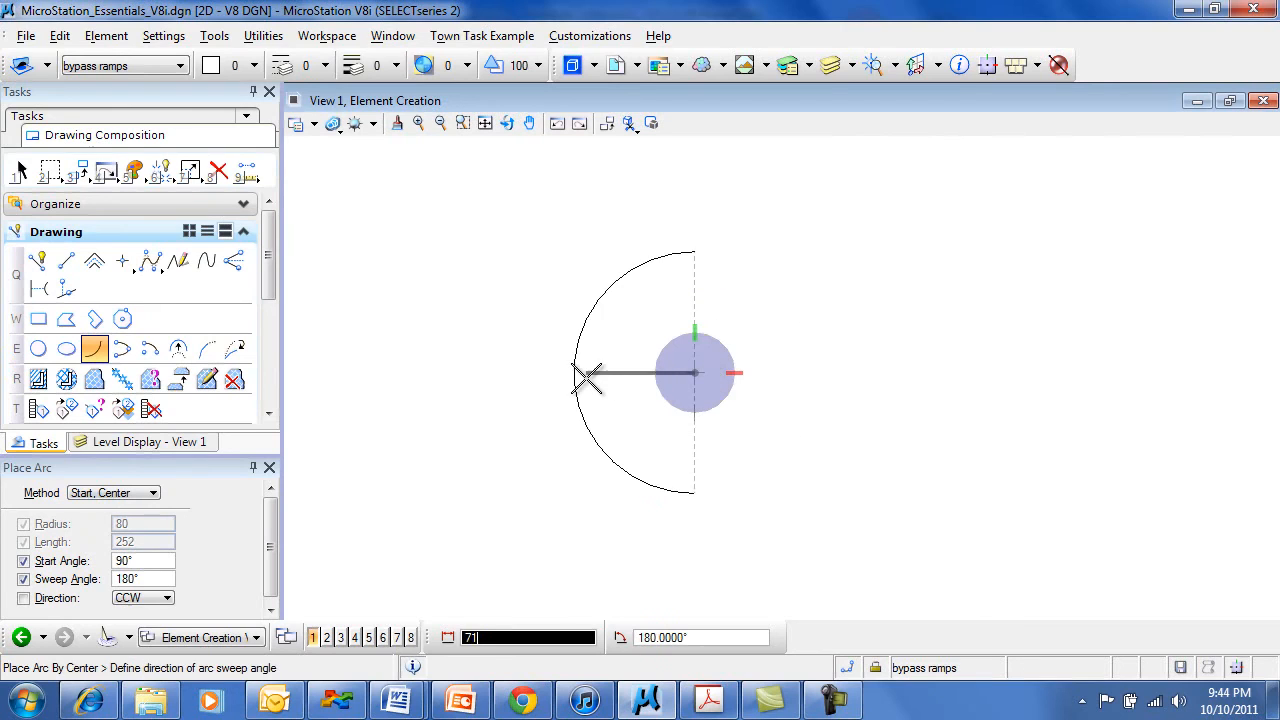
click(630, 375)
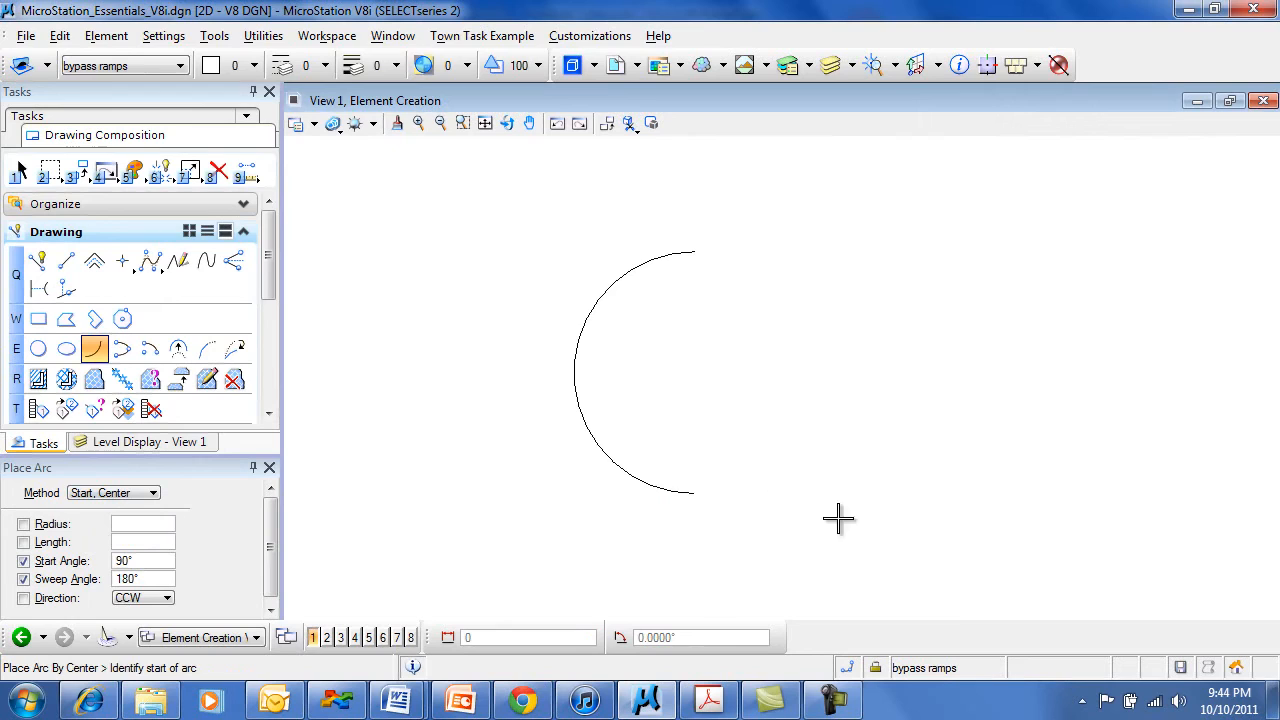
- Unlock the sweep and start angles and try a Start, Center arc of radius about 110 beside the semicircle
click(23, 579)
click(23, 561)
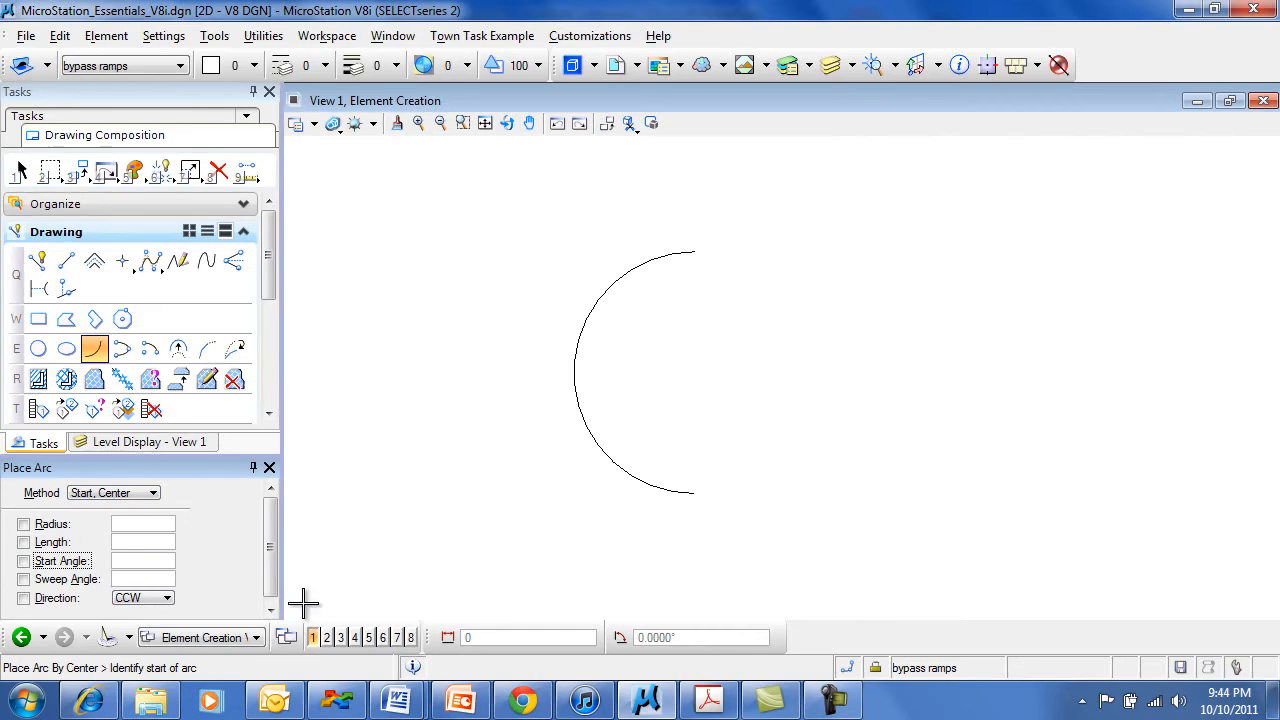
text(110)
click(800, 374)
click(964, 375)
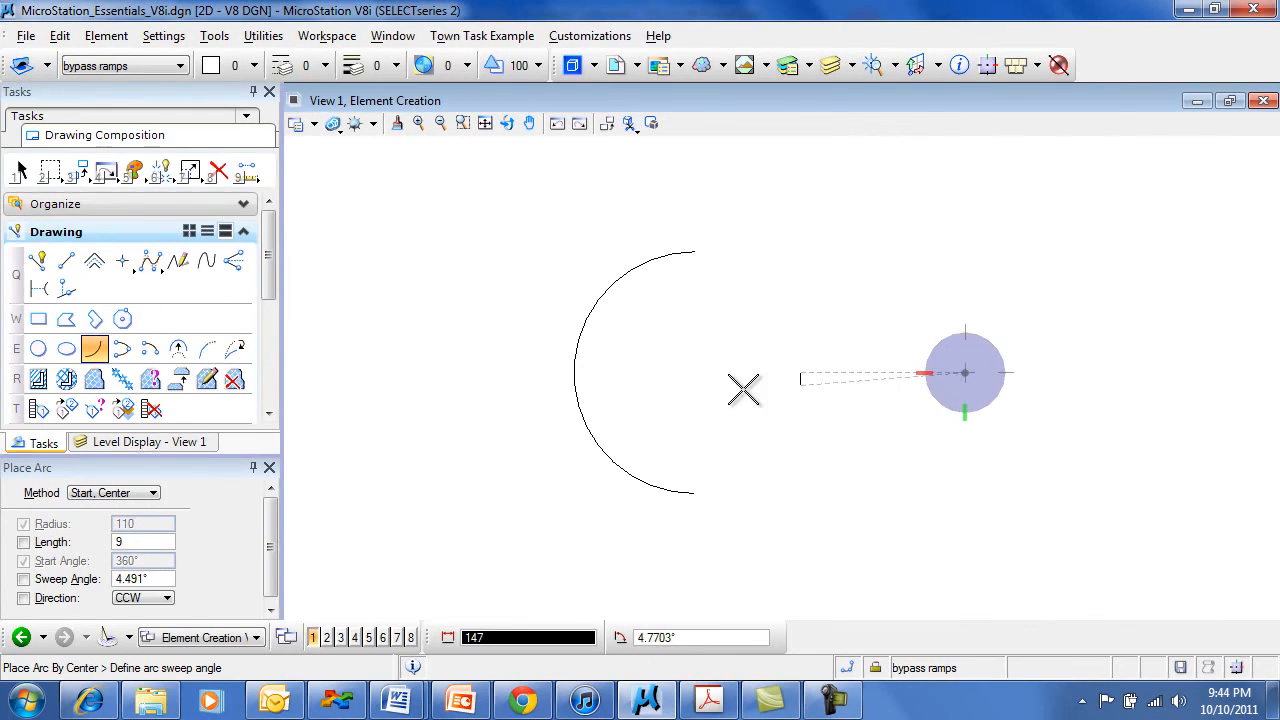
right_click(803, 457)
- Delete the semicircular arc and return to the Place Arc tool
click(218, 172)
click(586, 417)
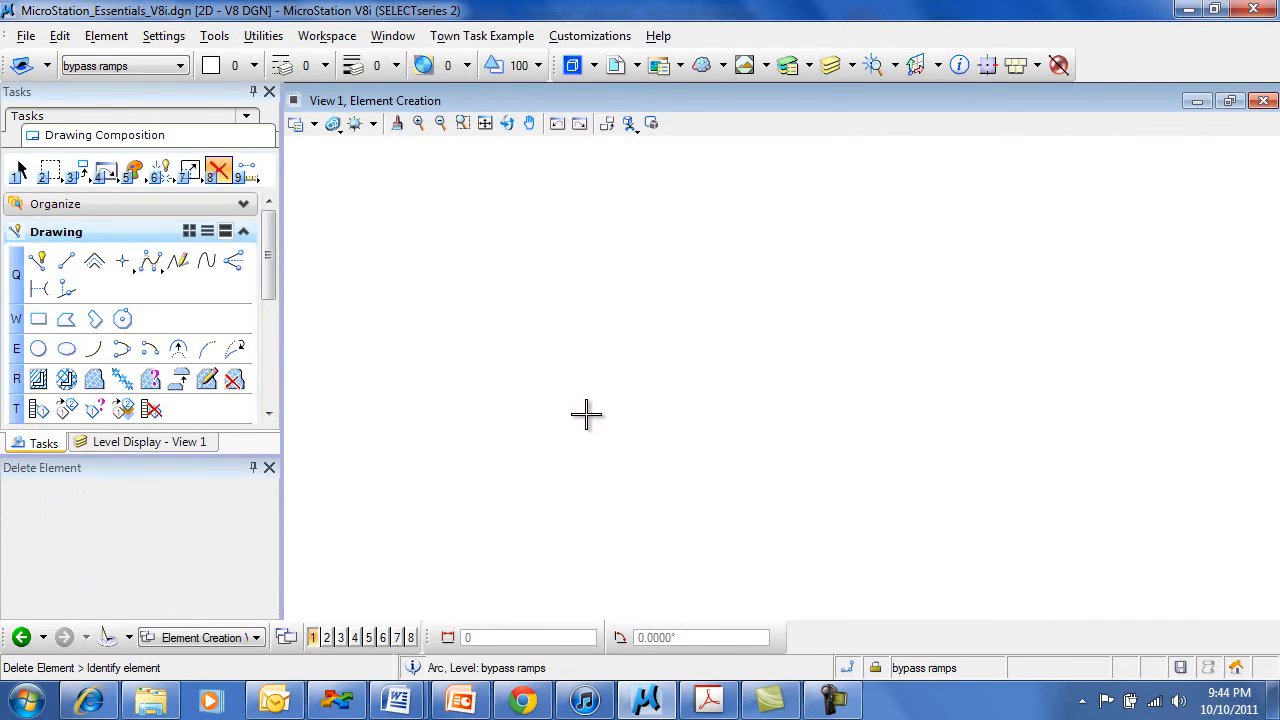
click(94, 350)
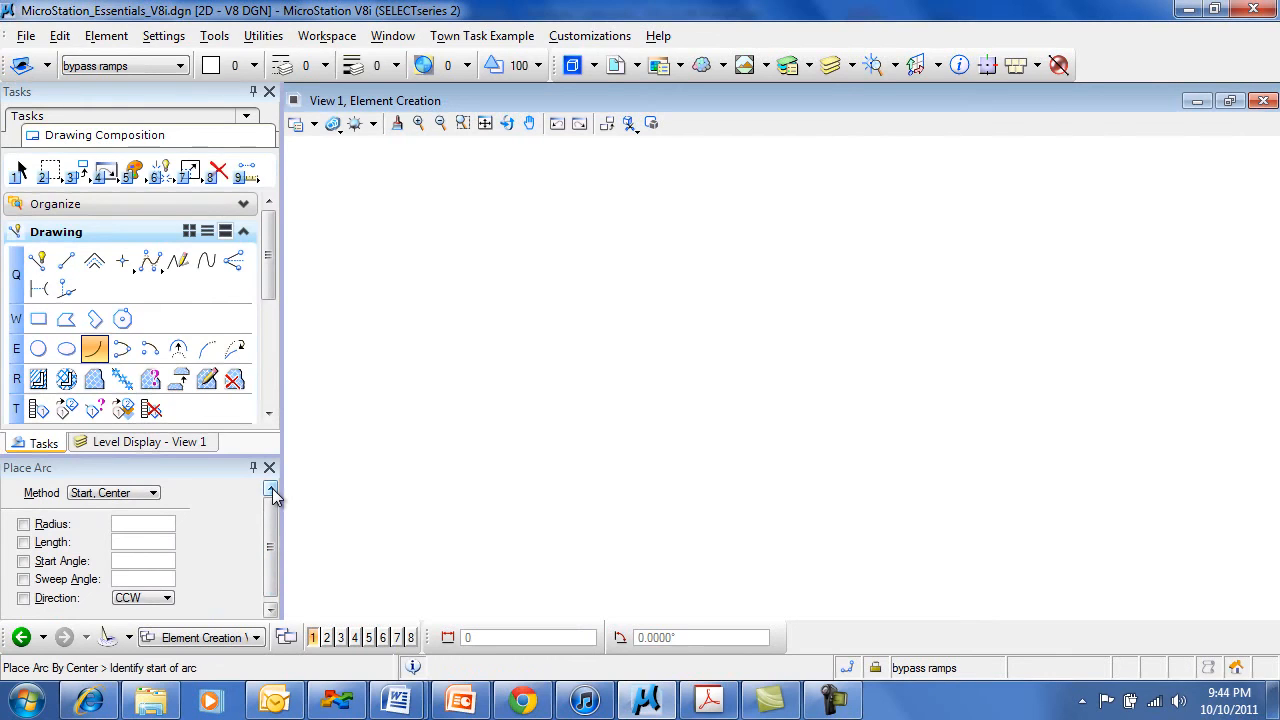
- Turn on the display of the Essentials-Circles.jpg raster attachment in View 1 using Raster Manager
middle_click(538, 480)
middle_click(538, 480)
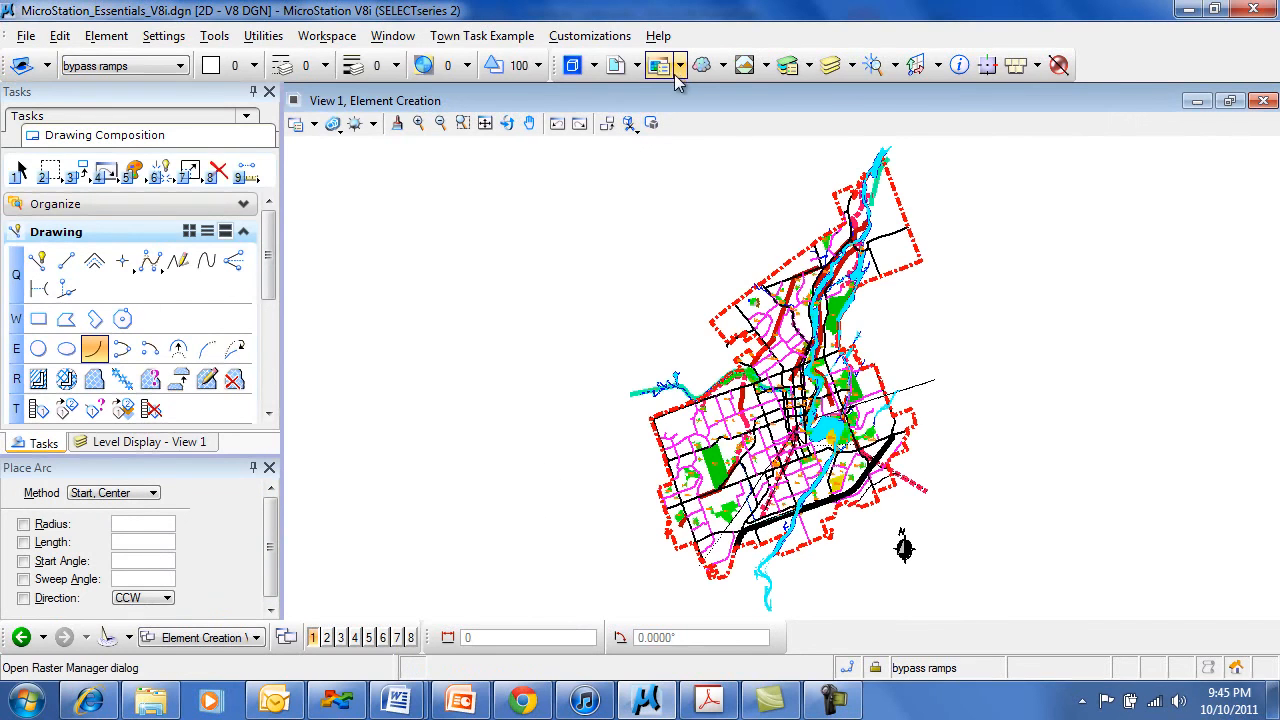
click(666, 66)
click(626, 222)
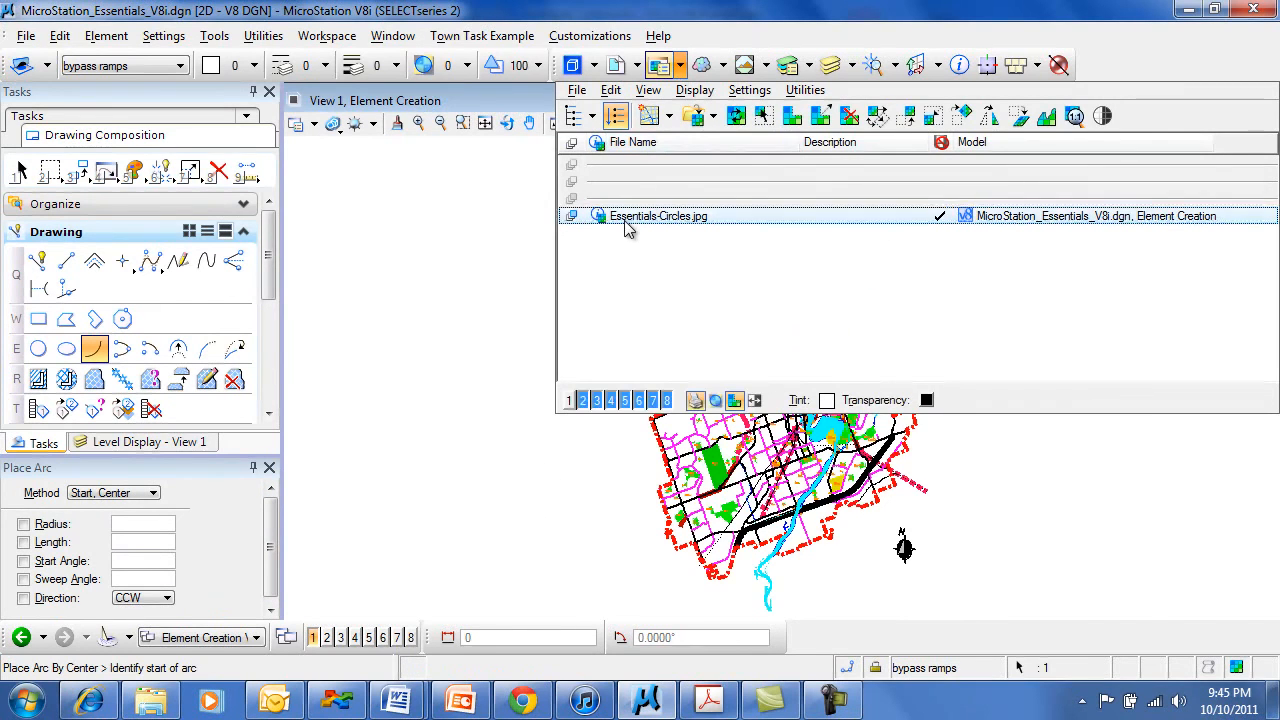
click(568, 400)
click(447, 458)
right_click(401, 451)
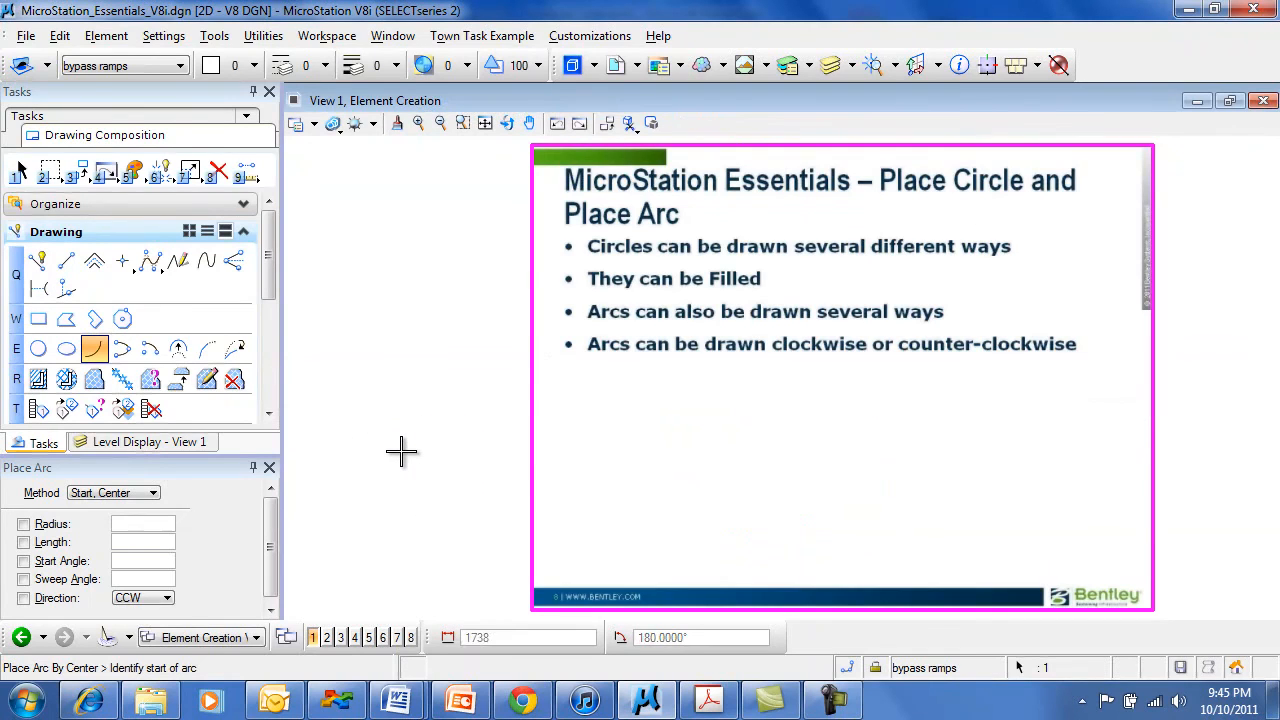
click(407, 455)
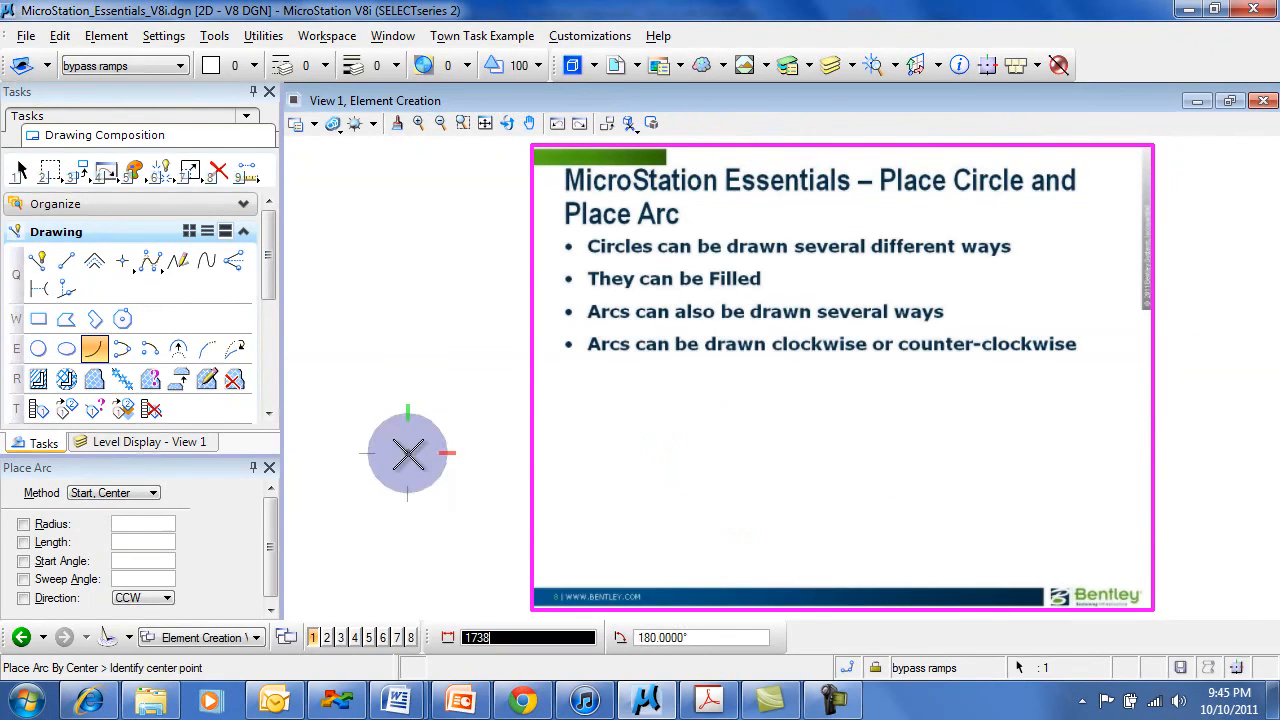
right_click(408, 455)
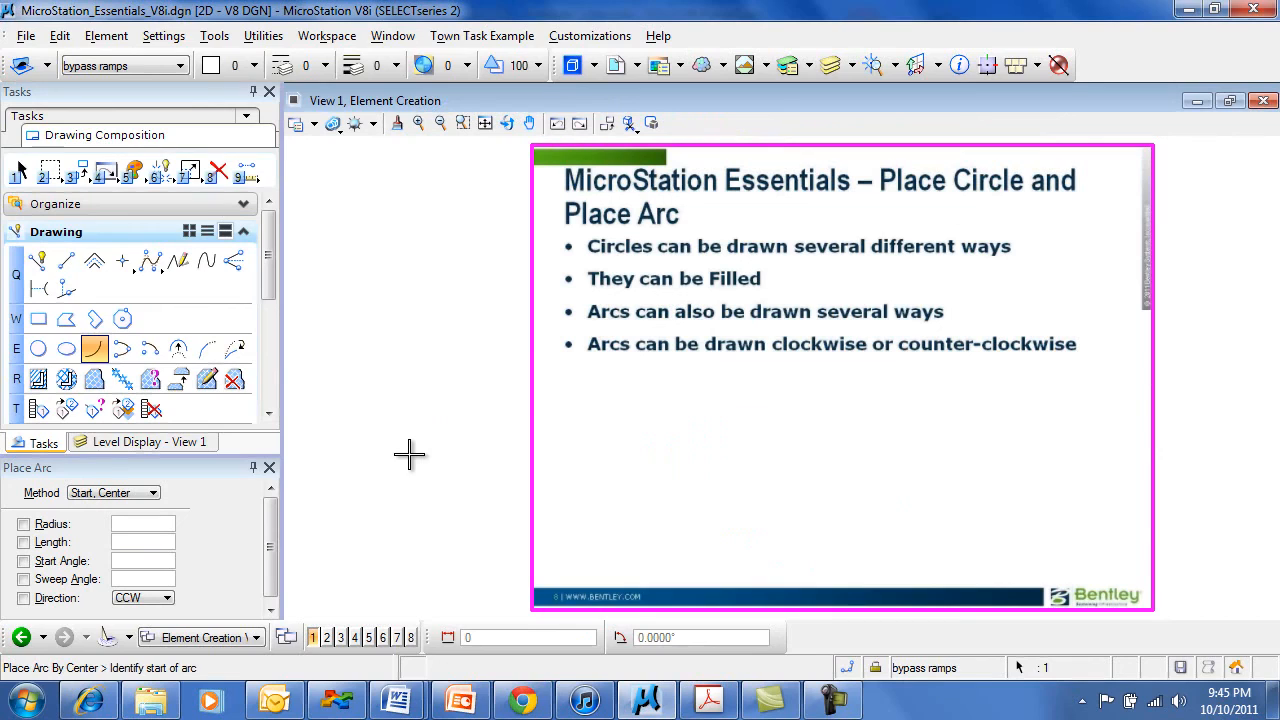